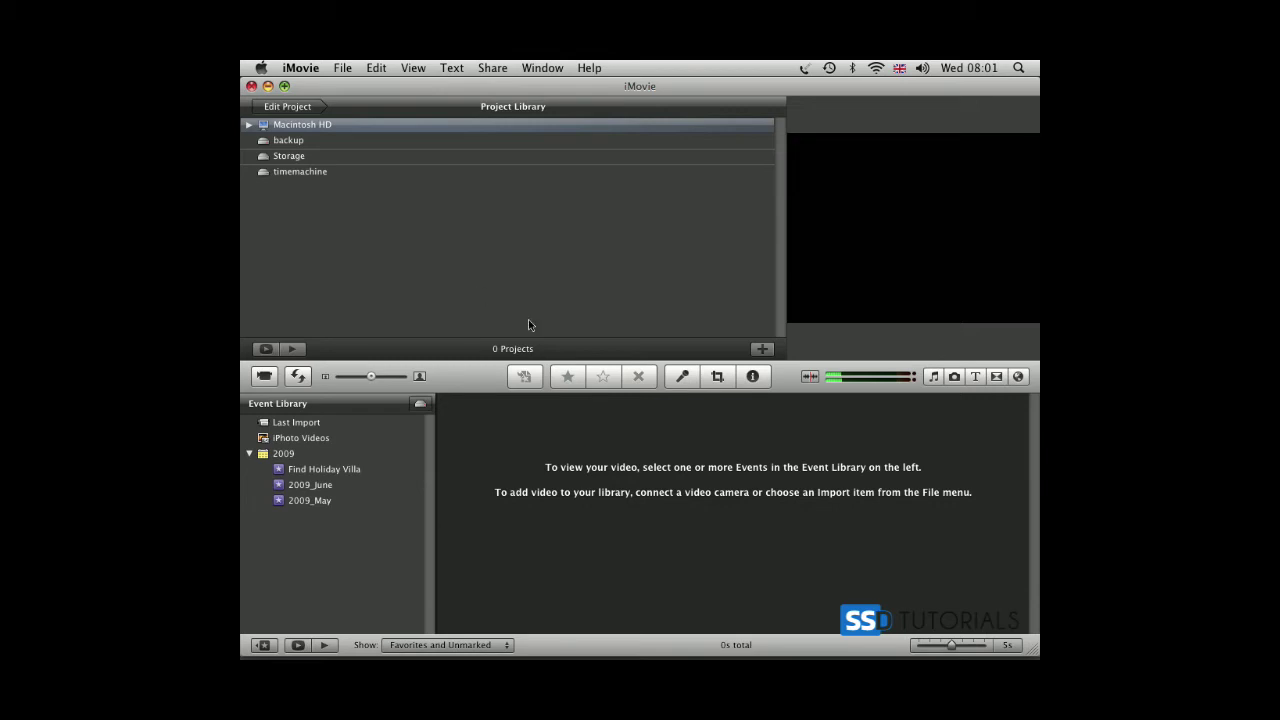
- From the Macintosh HD drive, create a widescreen, no-theme project named Scratchy
{"action": "left_click", "coordinate": [281, 127]}
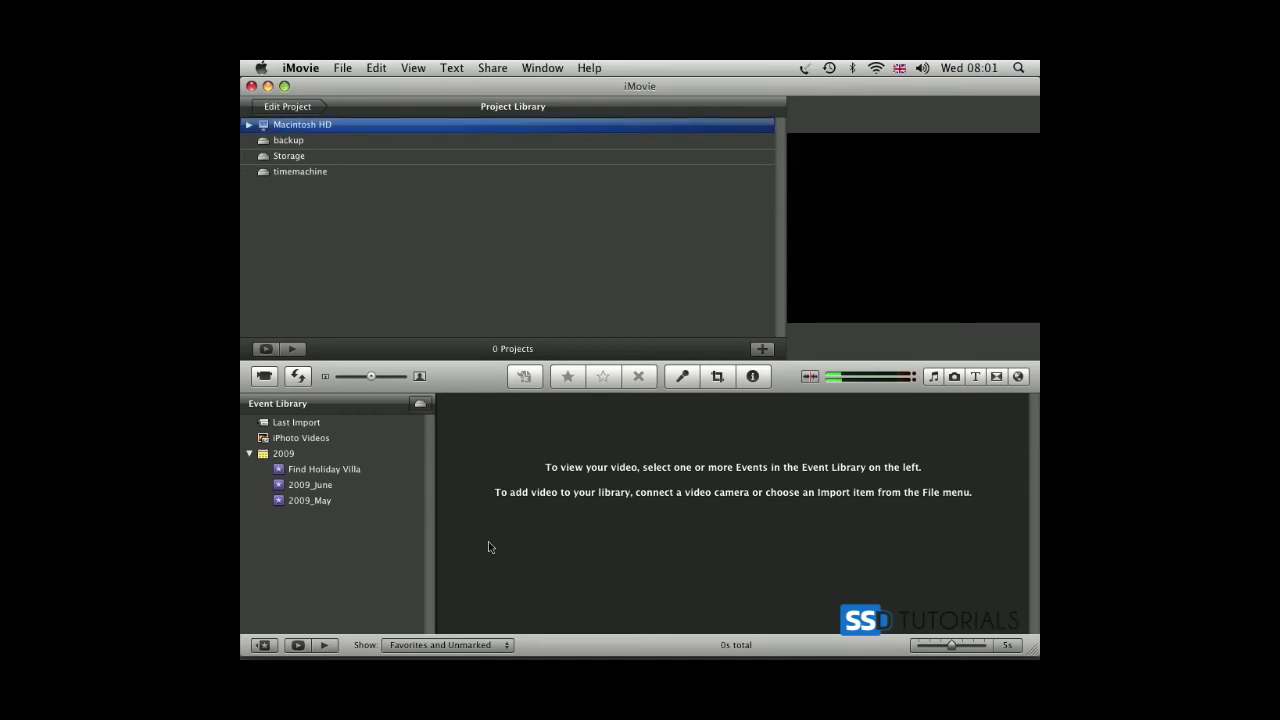
{"action": "left_click", "coordinate": [762, 350]}
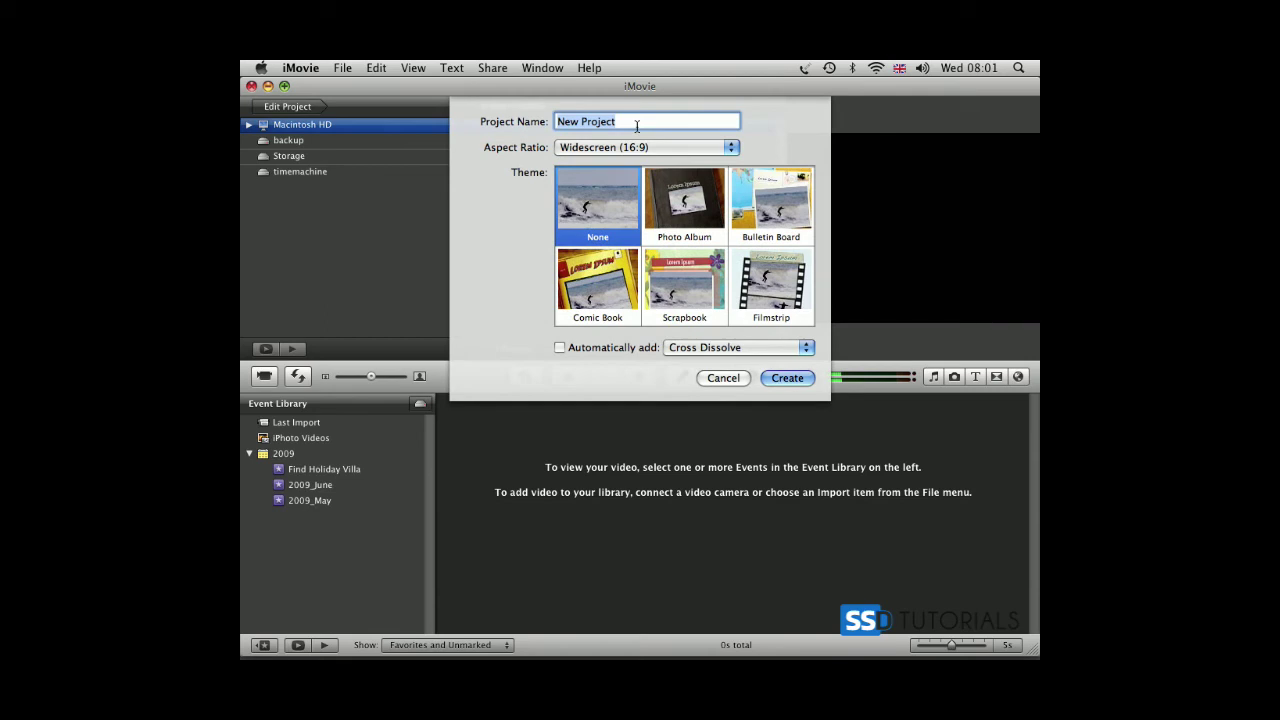
{"action": "type", "text": "Scratchy"}
{"action": "left_click", "coordinate": [787, 378]}
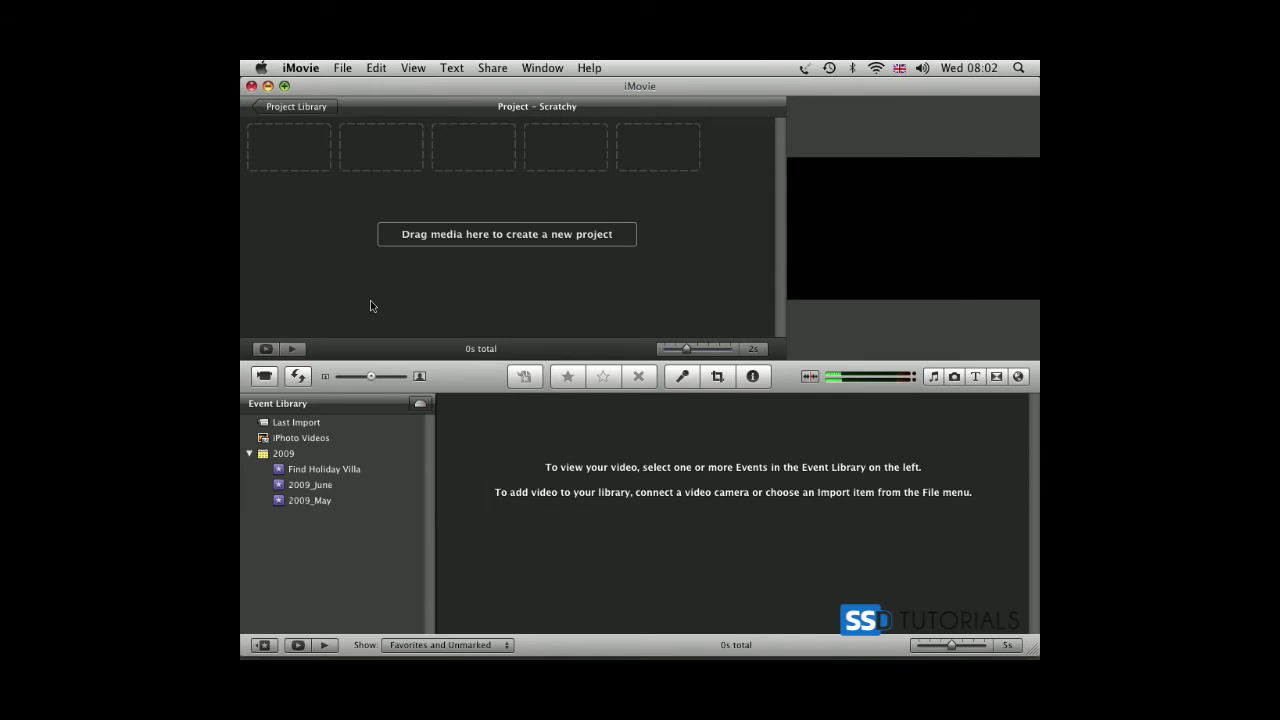
- Open Import Movies from the 2009 library and pick castle.mov on the Desktop
{"action": "right_click", "coordinate": [285, 457]}
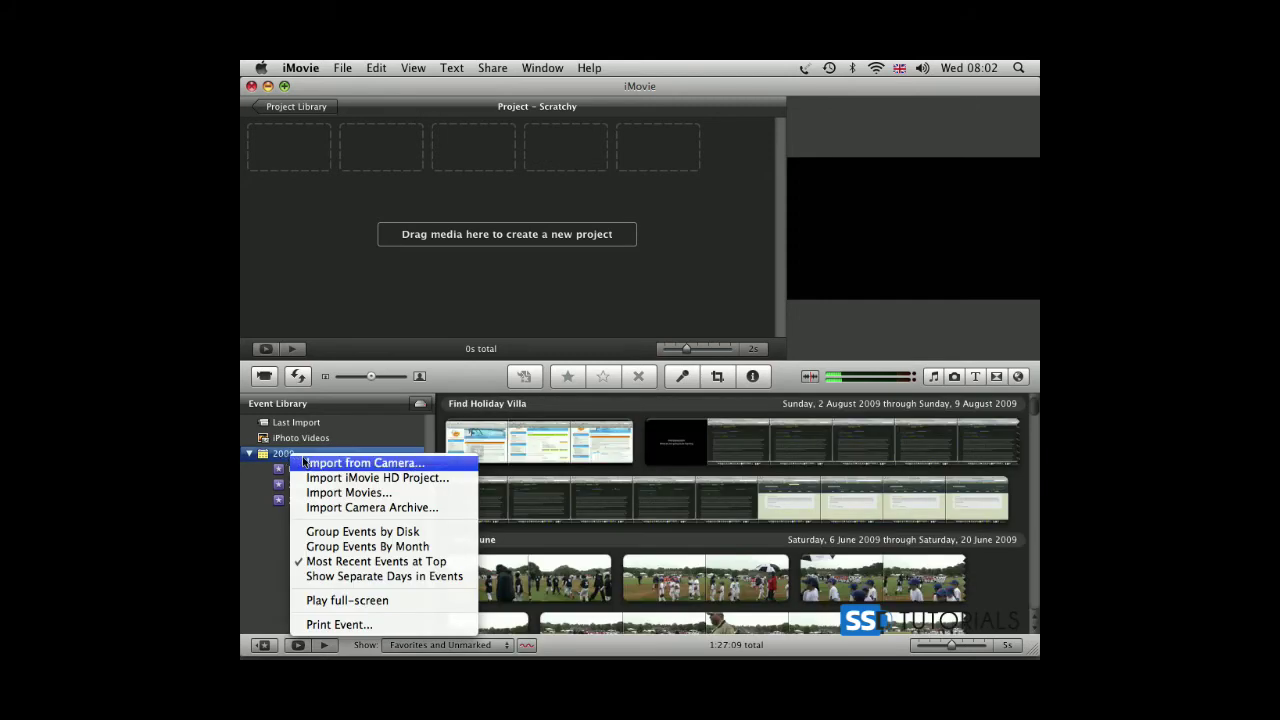
{"action": "left_click", "coordinate": [369, 495]}
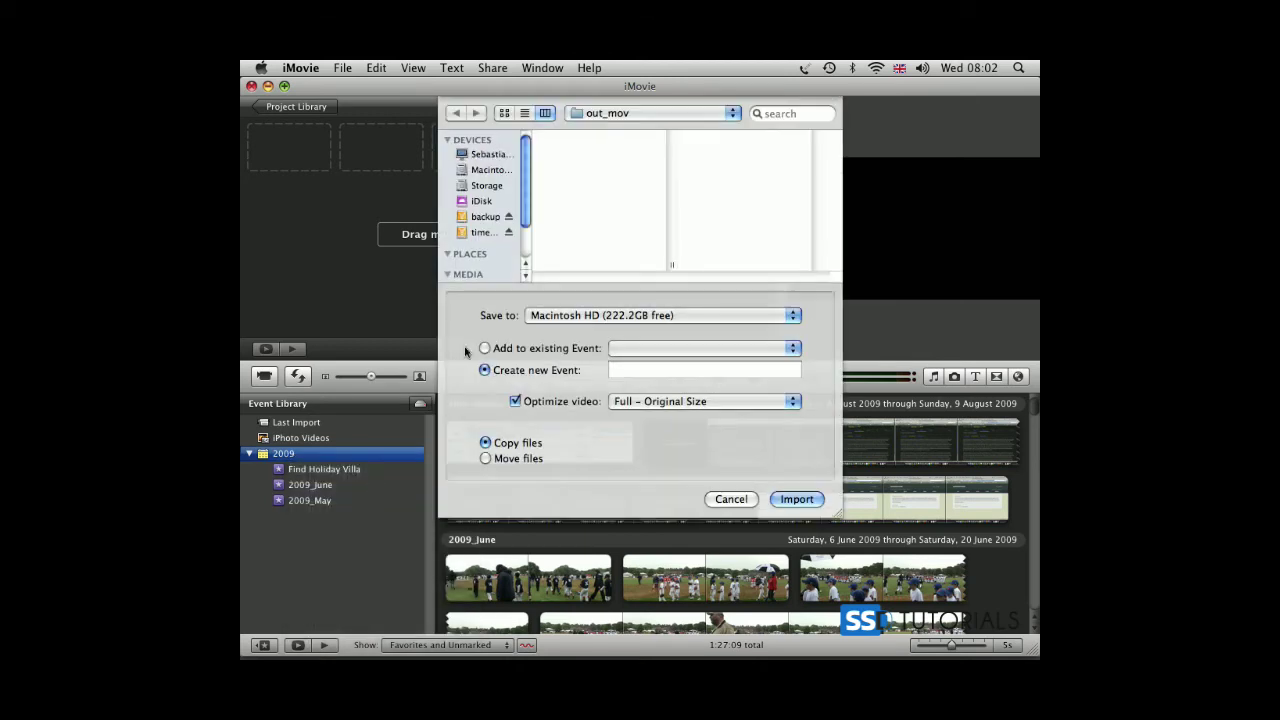
{"action": "scroll", "coordinate": [484, 228], "scroll_direction": "down", "scroll_amount": 5}
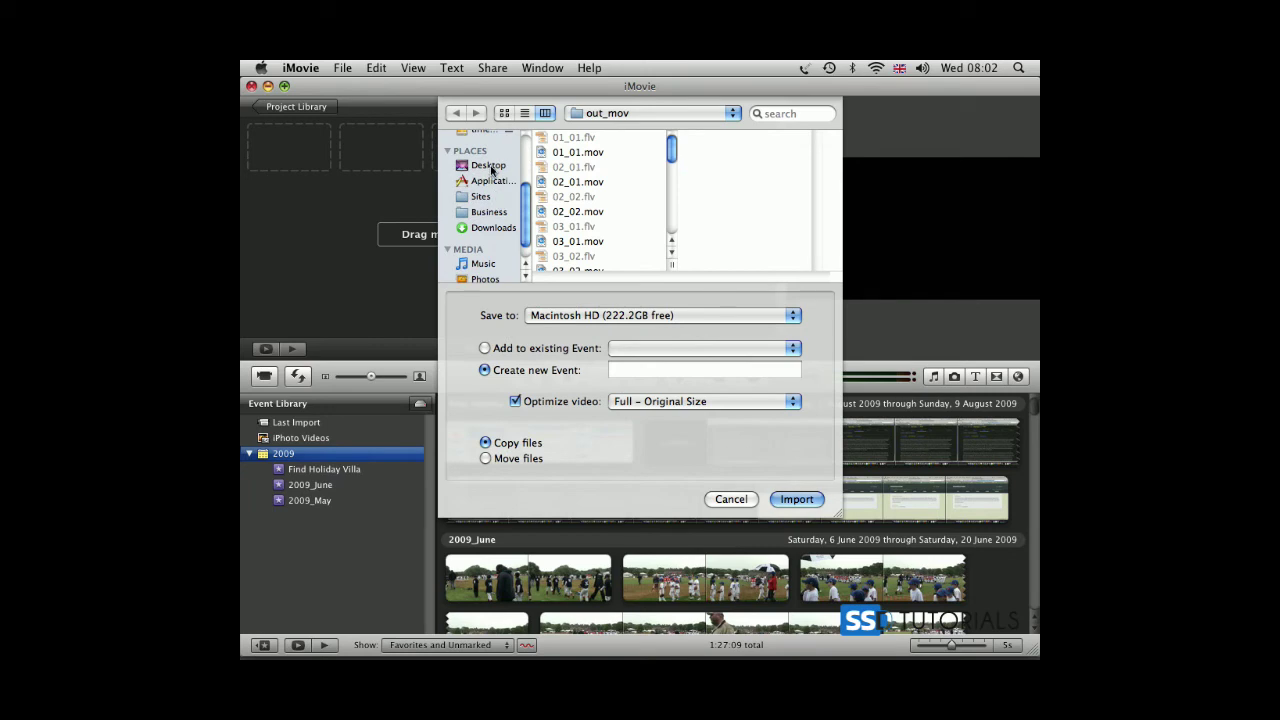
{"action": "left_click", "coordinate": [491, 167]}
{"action": "left_click", "coordinate": [588, 140]}
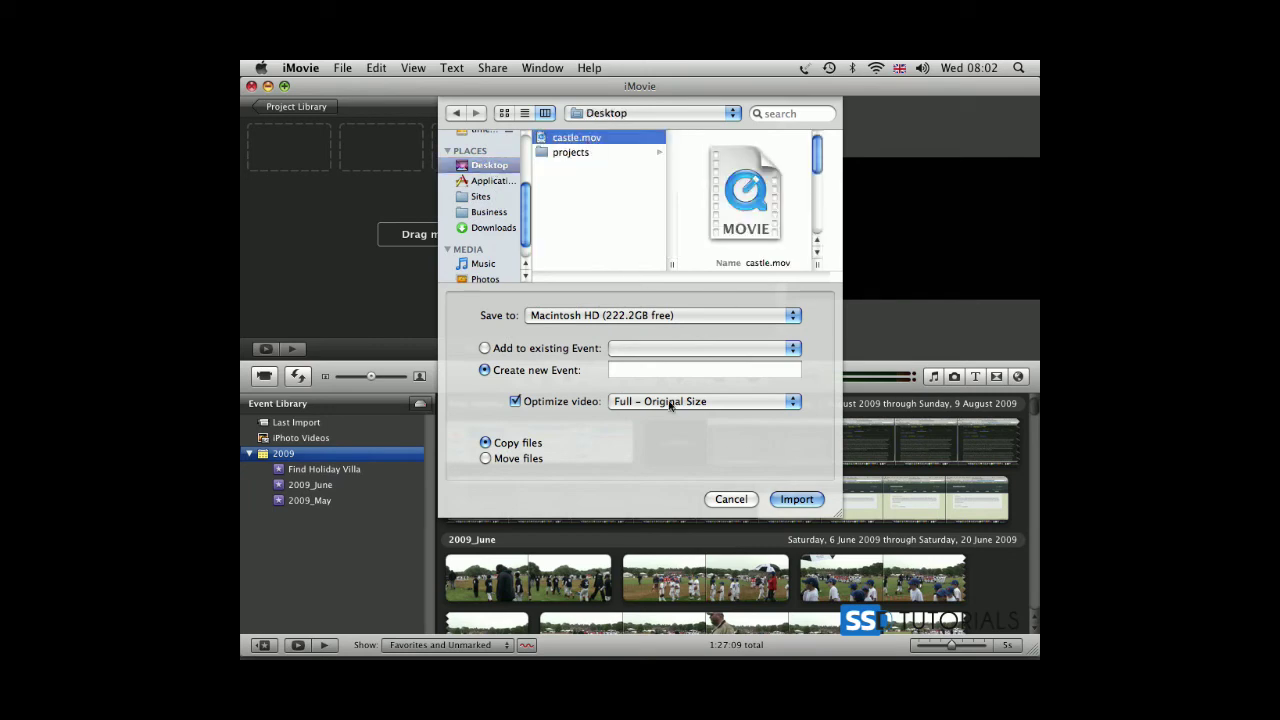
- Import it into a new event named Castle at Full - Original Size
{"action": "left_click", "coordinate": [657, 370]}
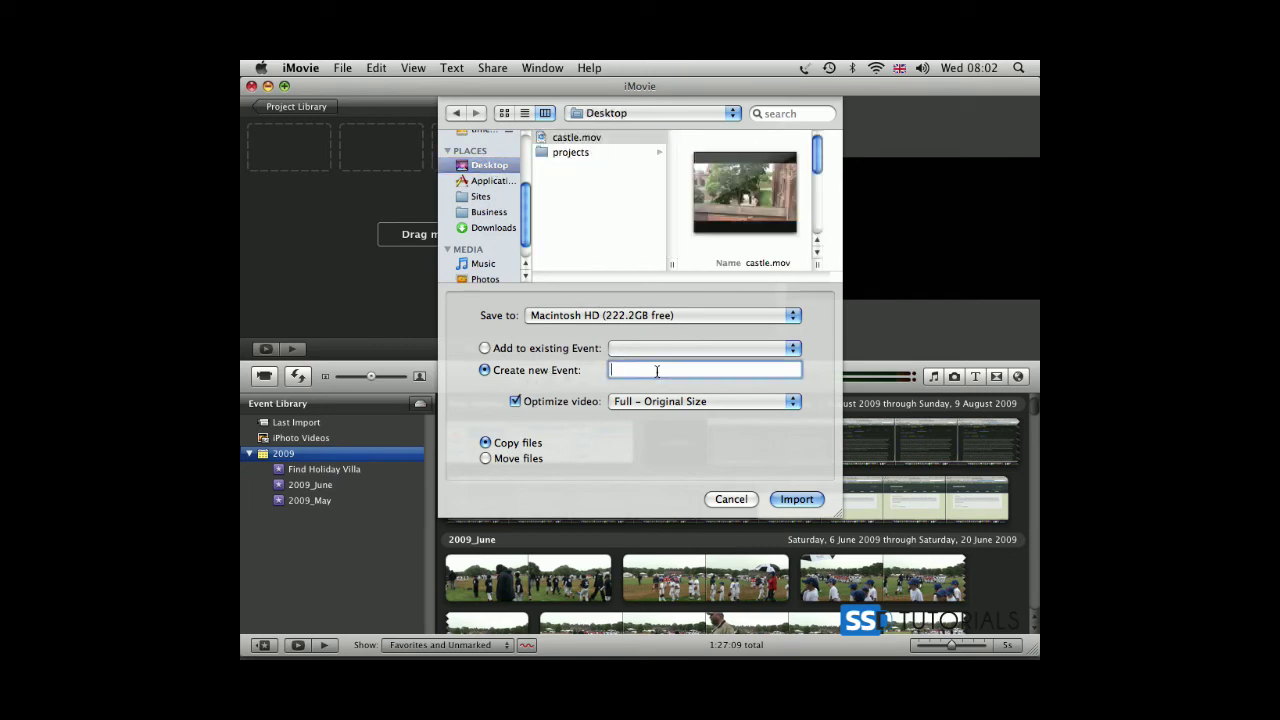
{"action": "type", "text": "Castle"}
{"action": "left_click", "coordinate": [740, 404]}
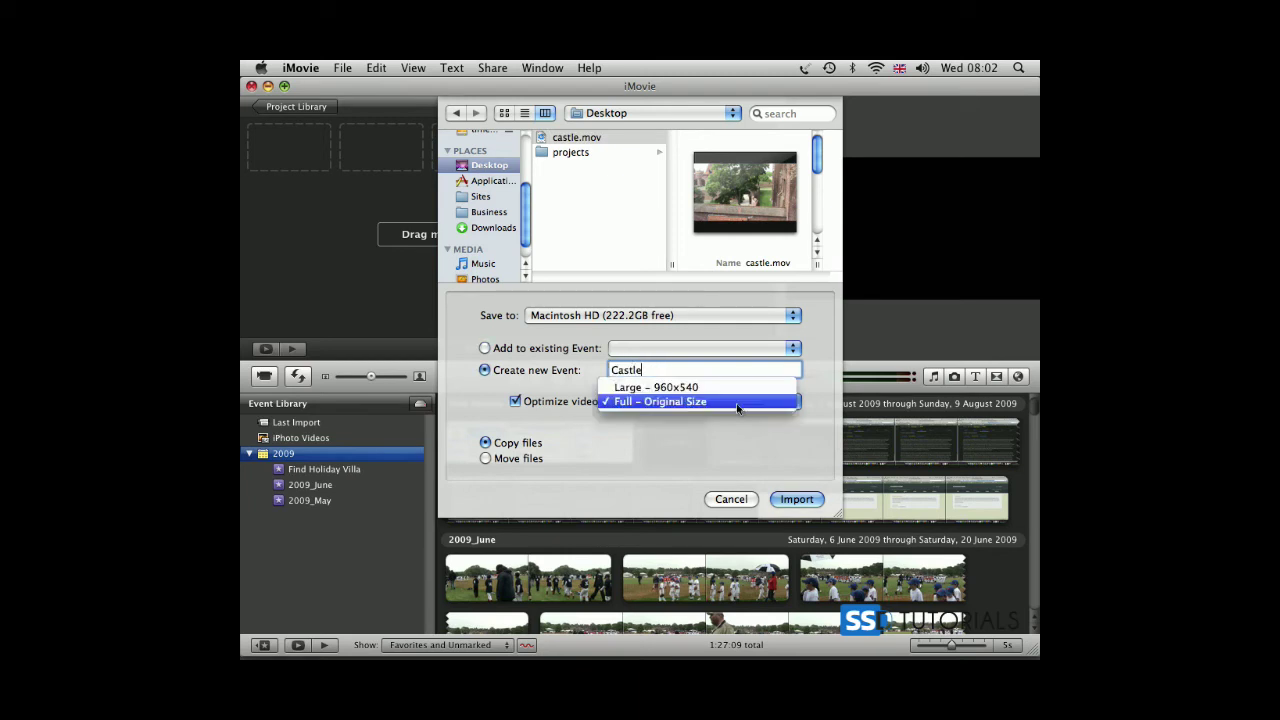
{"action": "left_click", "coordinate": [794, 401]}
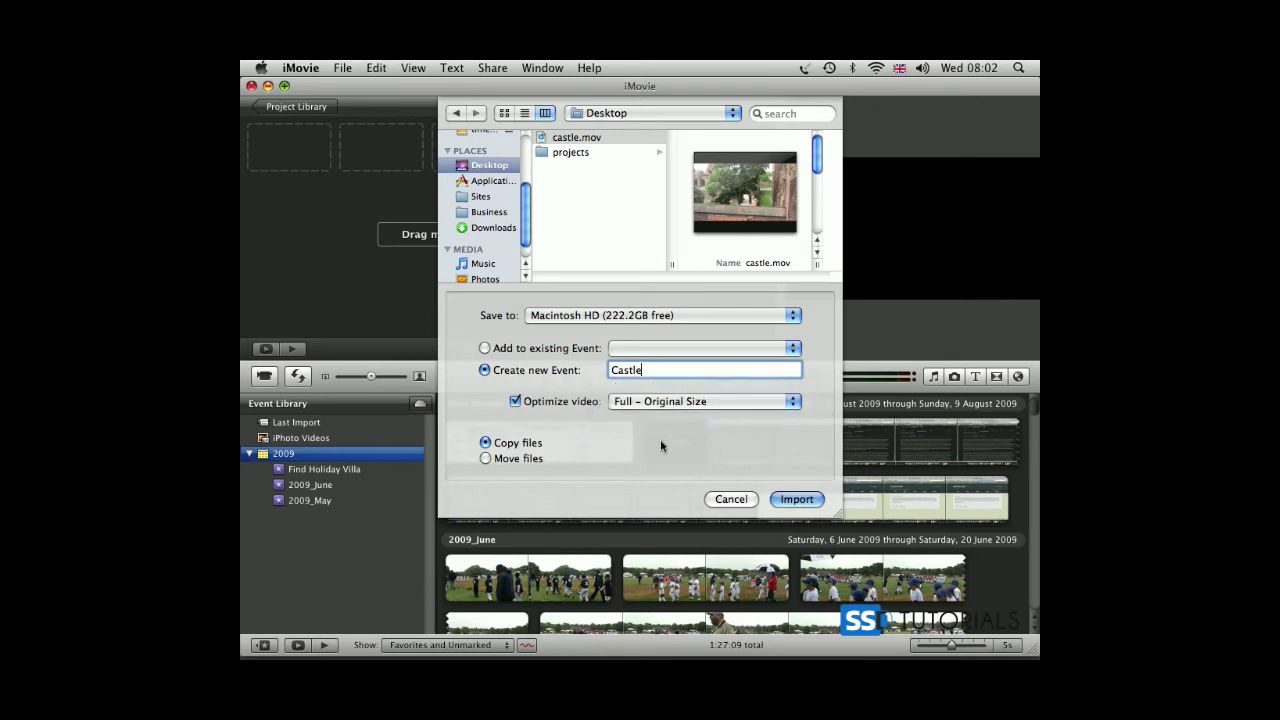
{"action": "left_click", "coordinate": [797, 499]}
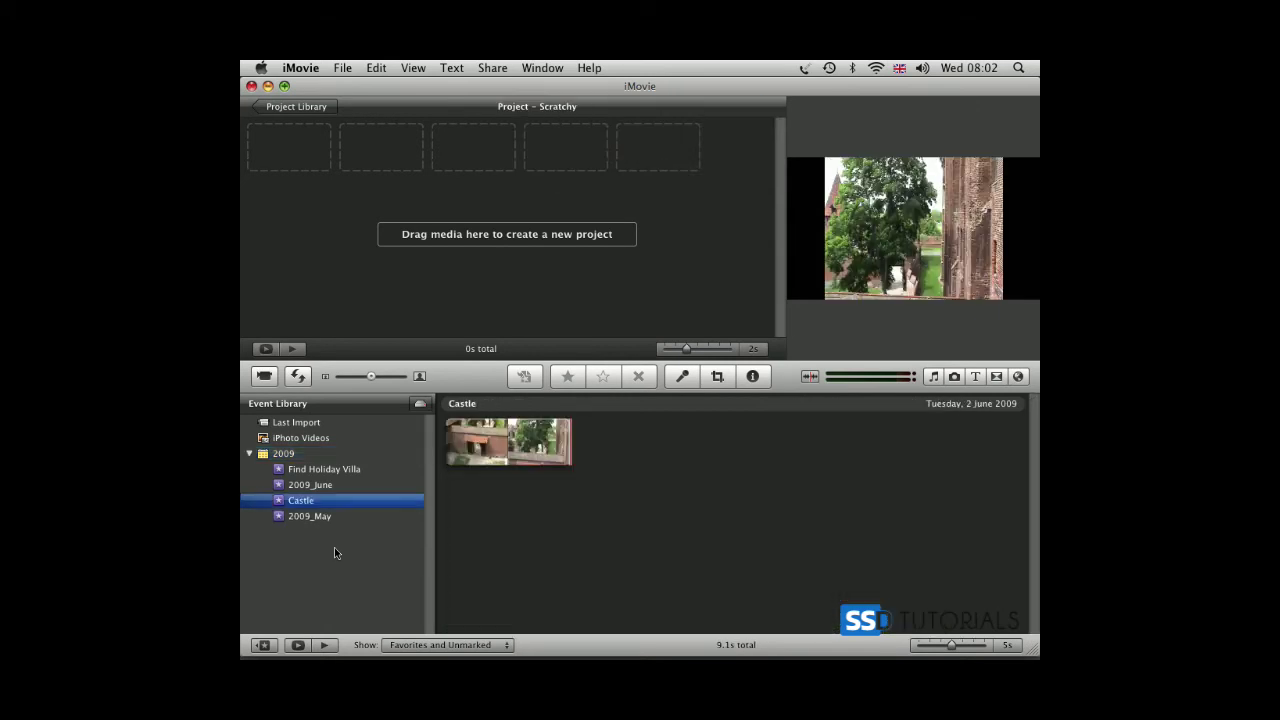
- Select the entire Castle clip and drag it into the Scratchy project
{"action": "mouse_move", "coordinate": [442, 440]}
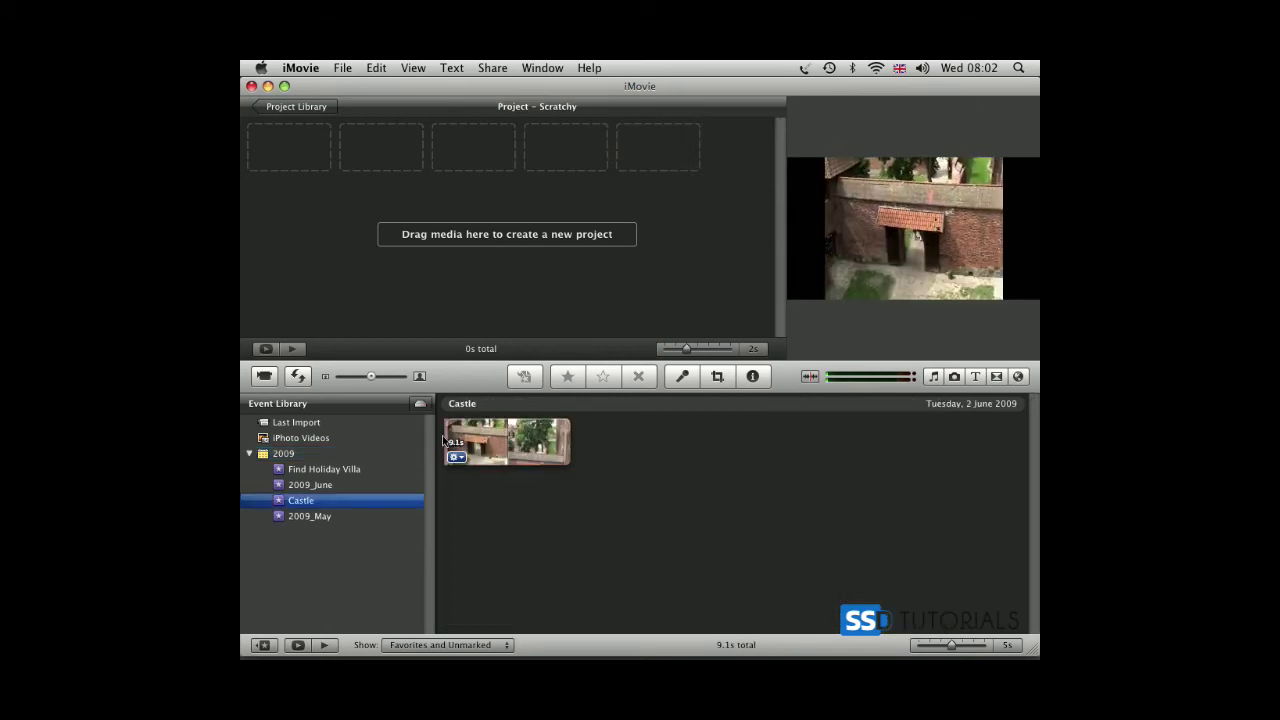
{"action": "left_click", "coordinate": [446, 440]}
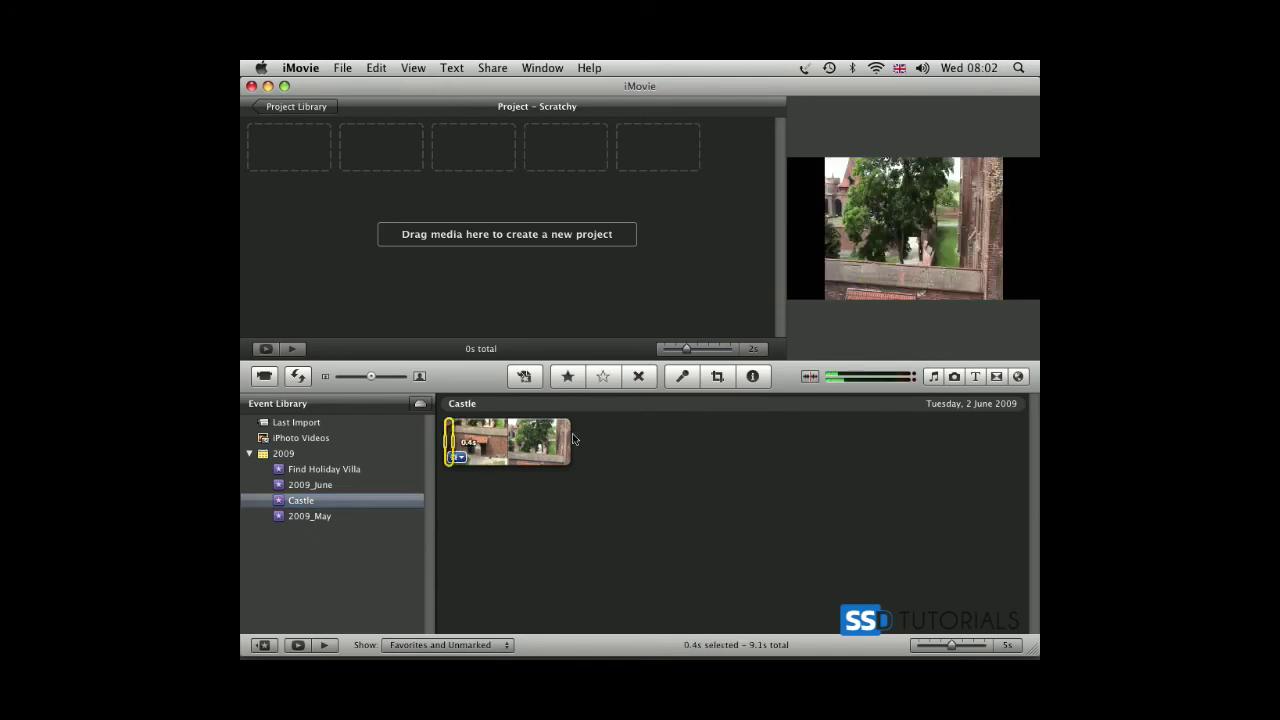
{"action": "key", "text": "super+a"}
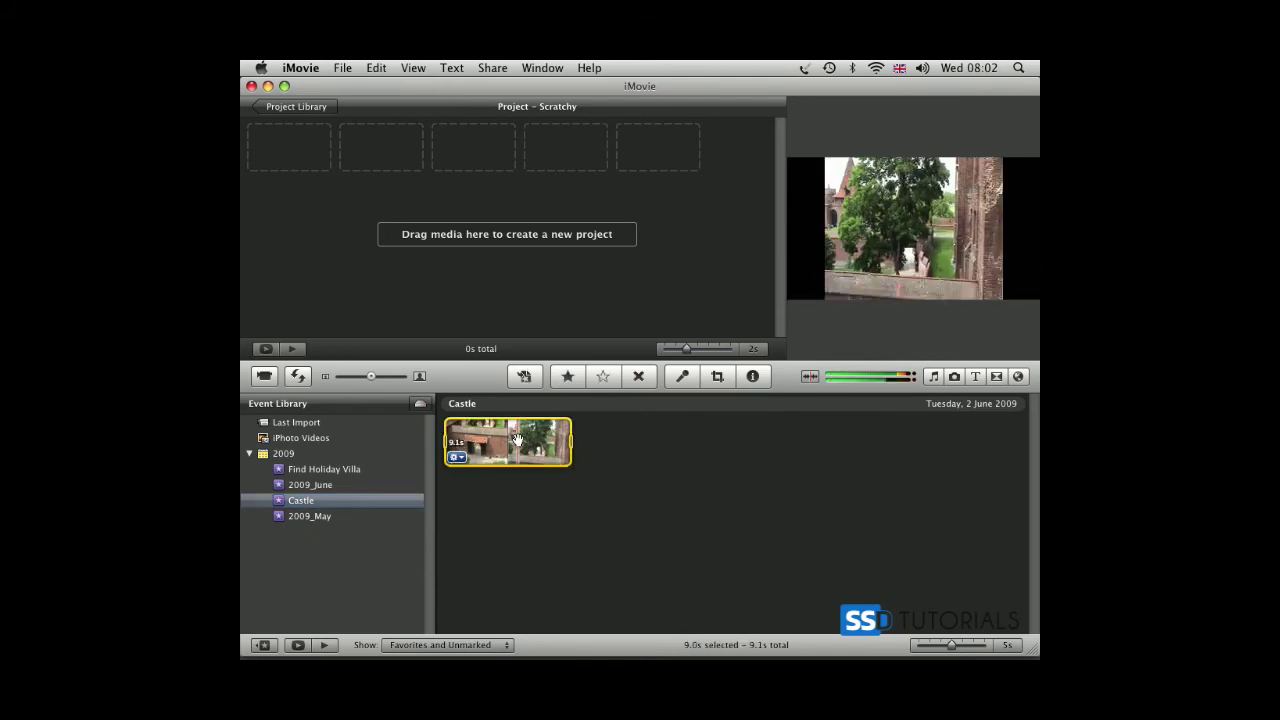
{"action": "left_click_drag", "start_coordinate": [517, 440], "coordinate": [300, 158]}
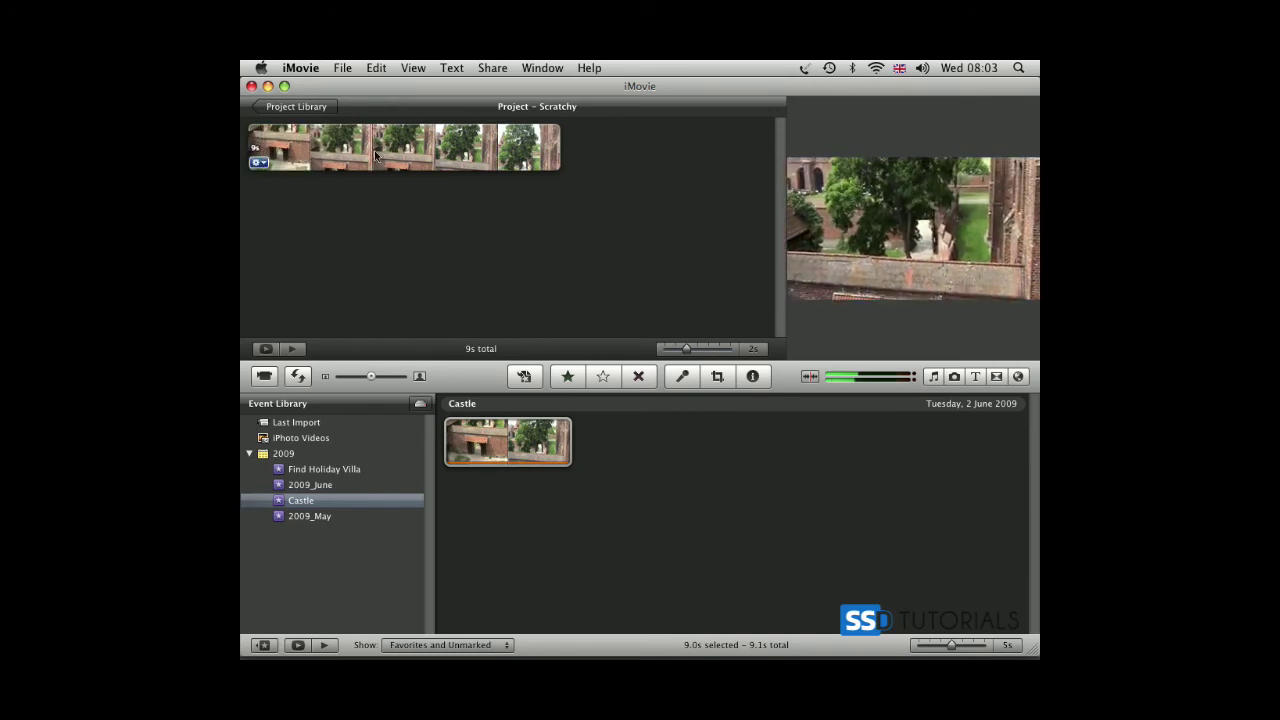
- Mute the project's castle clip by setting its Audio Adjustments volume to 0%
{"action": "left_click", "coordinate": [260, 163]}
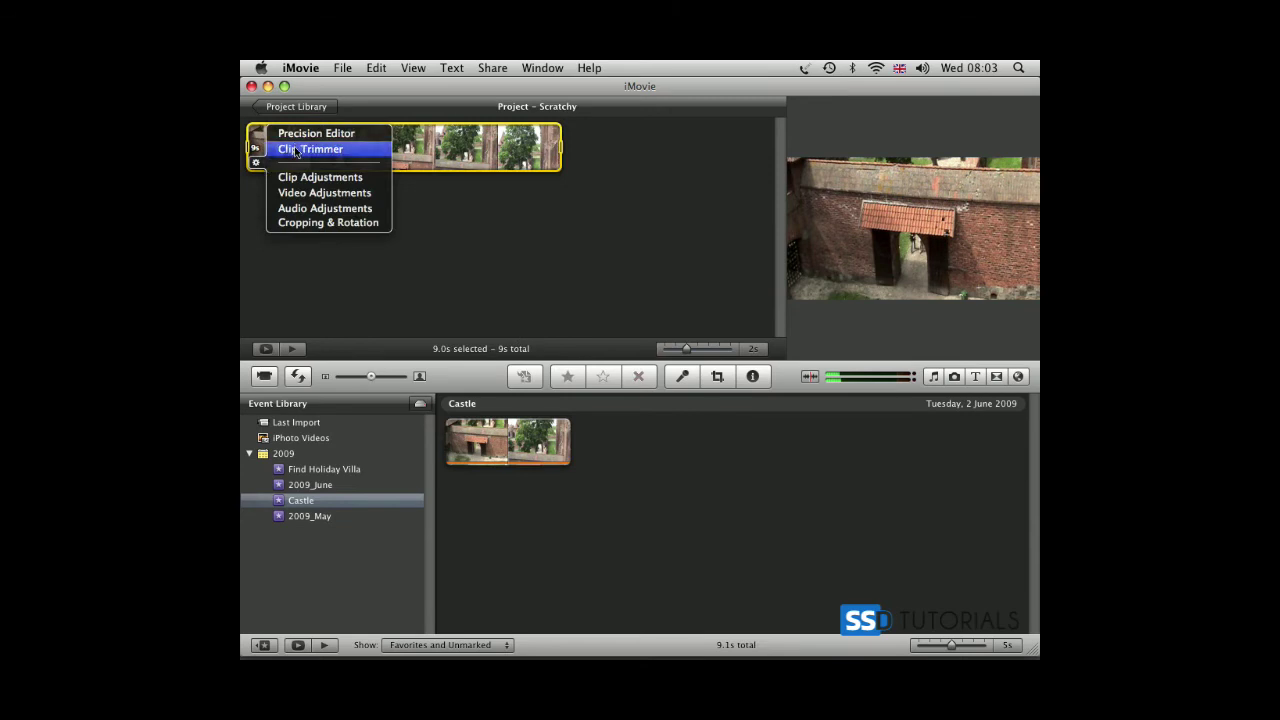
{"action": "left_click", "coordinate": [338, 209]}
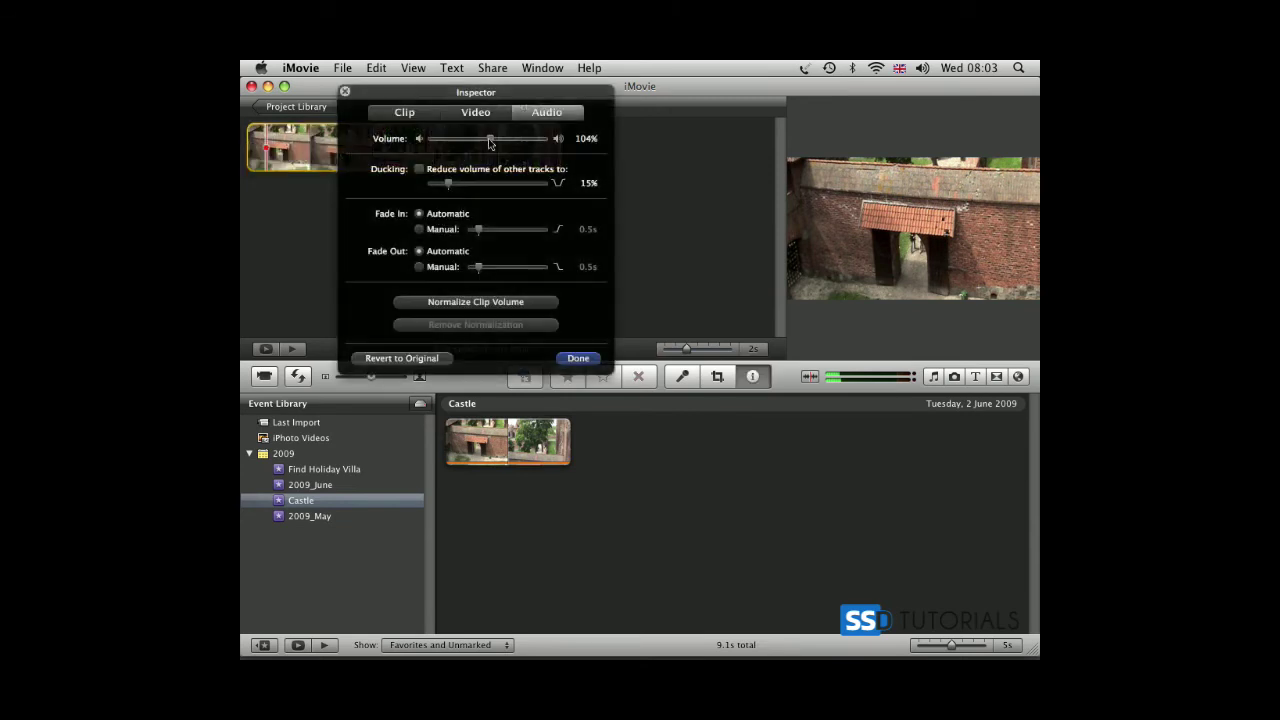
{"action": "left_click_drag", "start_coordinate": [489, 140], "coordinate": [413, 145]}
{"action": "left_click", "coordinate": [578, 358]}
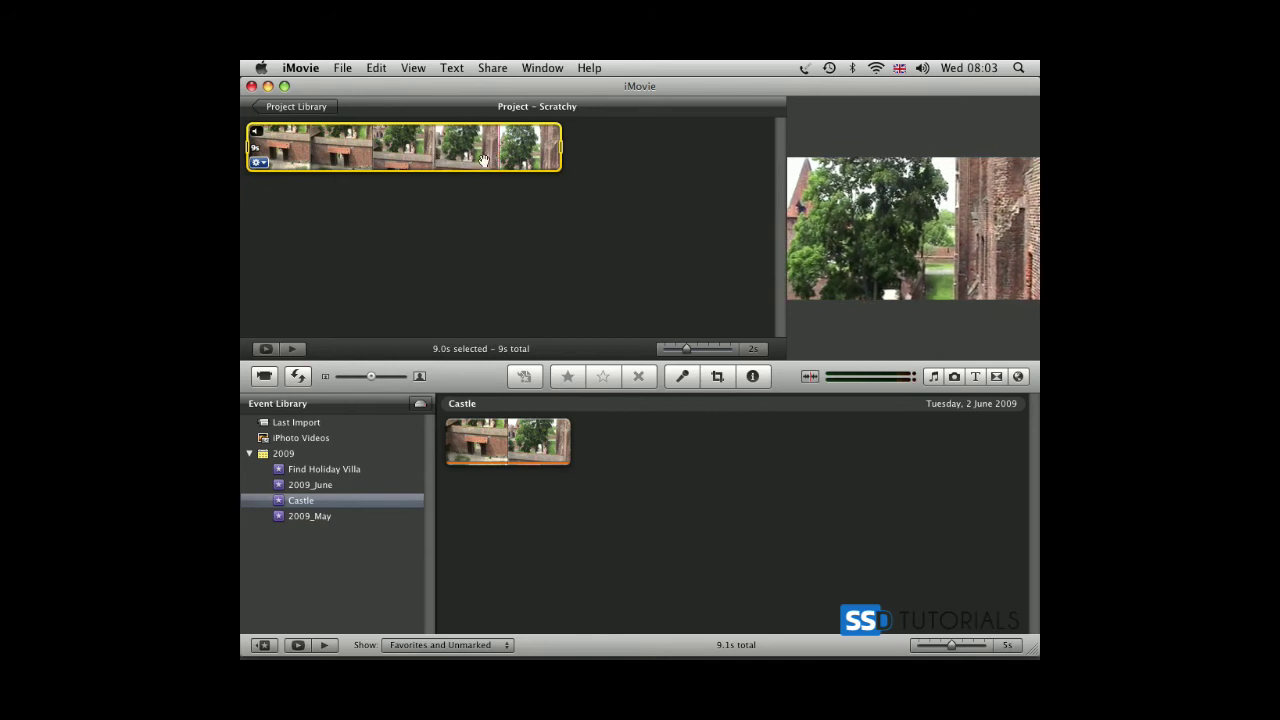
- Apply the Aged Film video effect to the castle clip in Clip Adjustments
{"action": "left_click", "coordinate": [261, 162]}
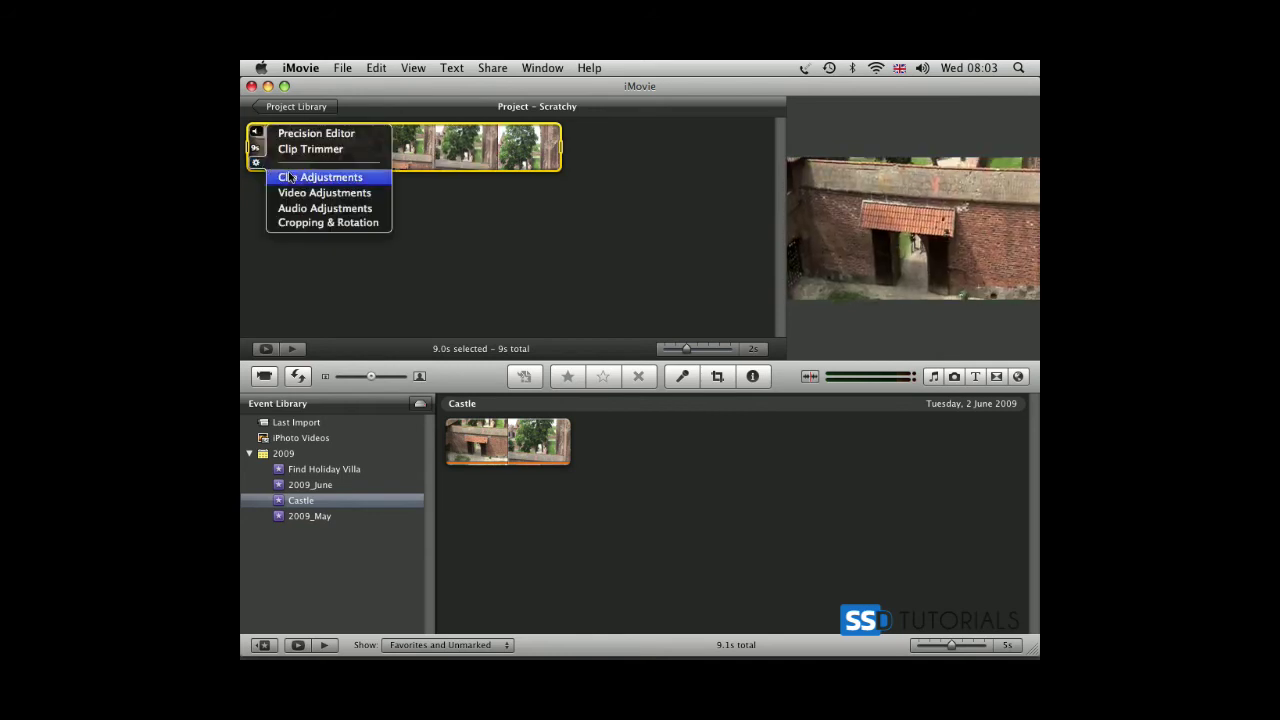
{"action": "left_click", "coordinate": [304, 178]}
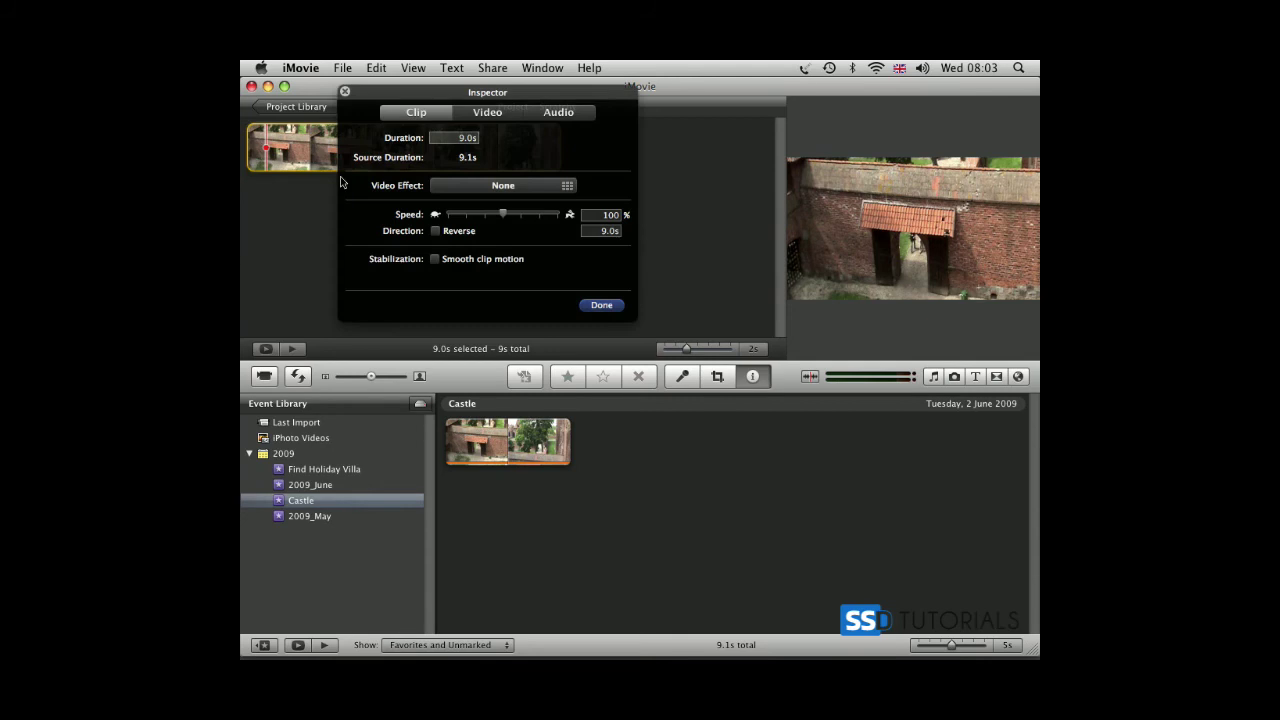
{"action": "left_click", "coordinate": [567, 187]}
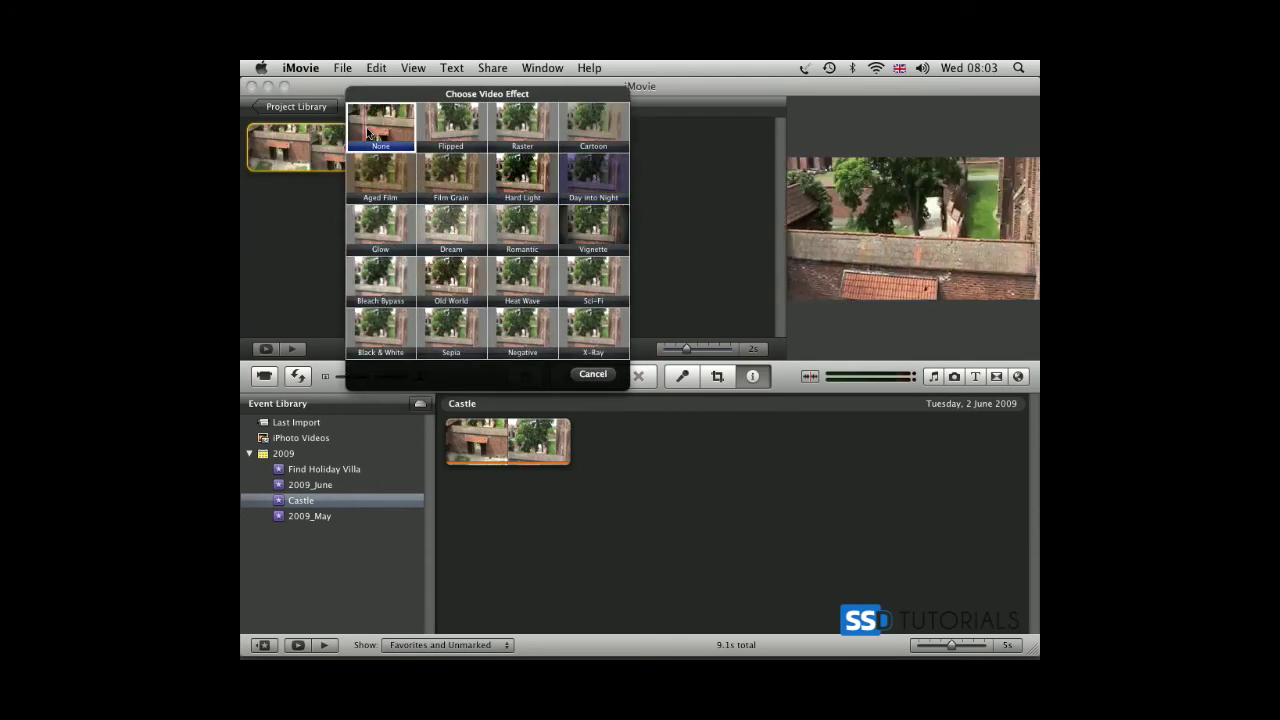
{"action": "left_click", "coordinate": [375, 180]}
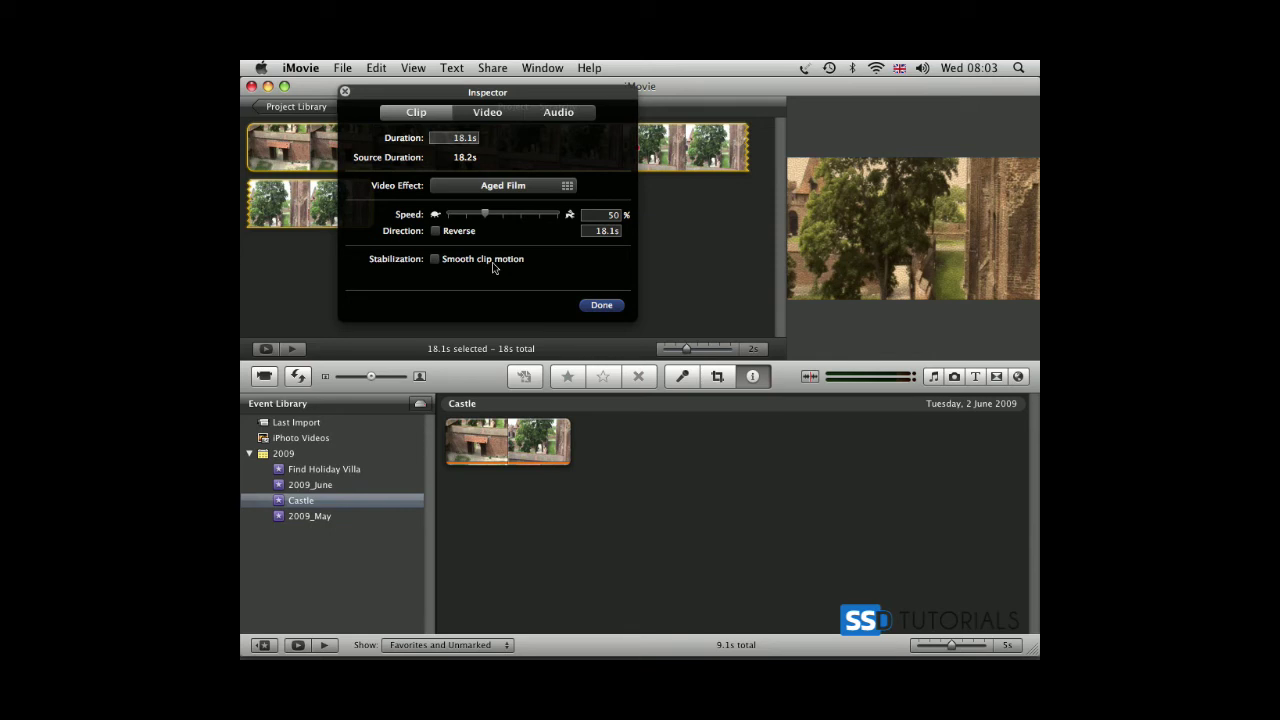
{"action": "left_click", "coordinate": [601, 305]}
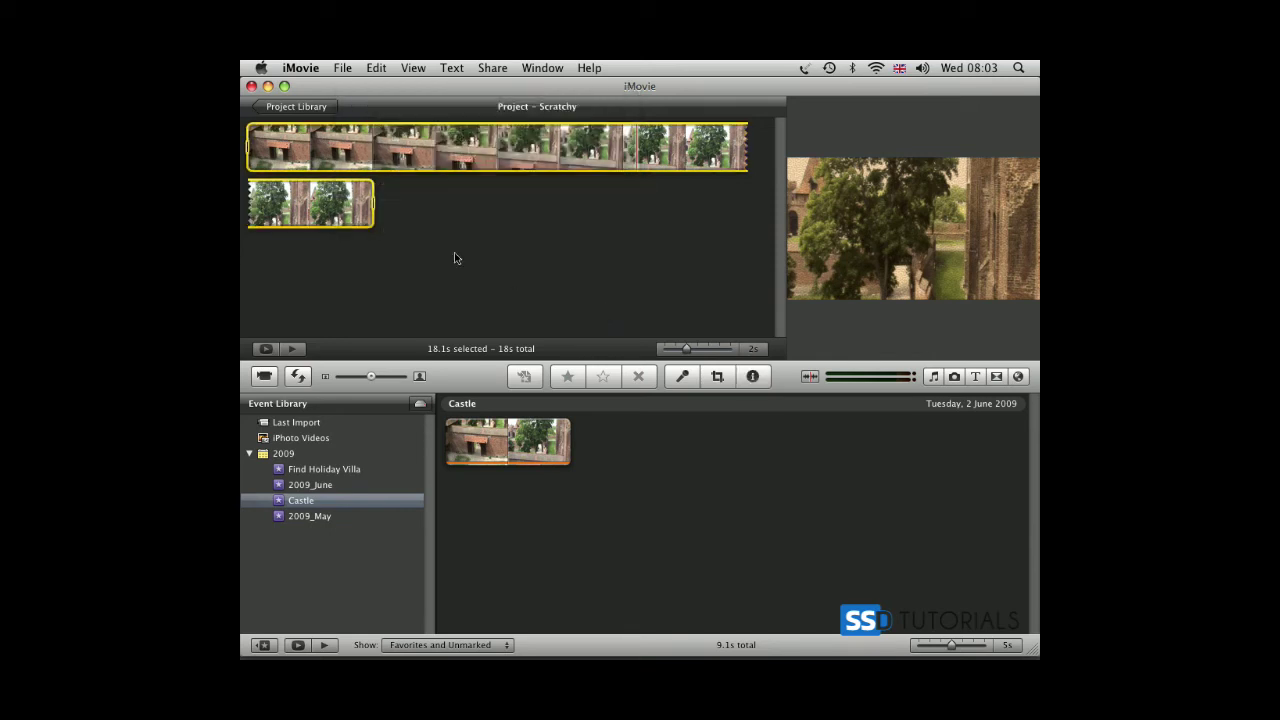
{"action": "mouse_move", "coordinate": [254, 158]}
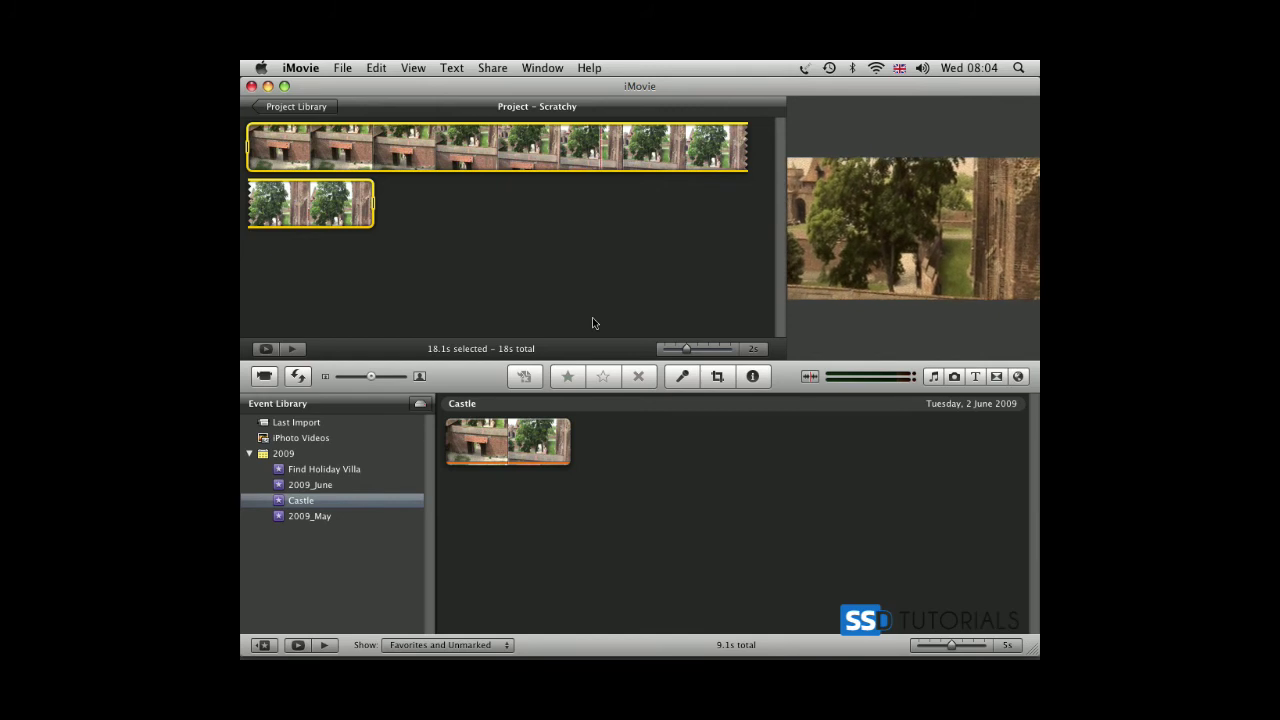
- Start a QuickTime export with Scratchy.mov set to save on the Desktop
{"action": "left_click", "coordinate": [491, 69]}
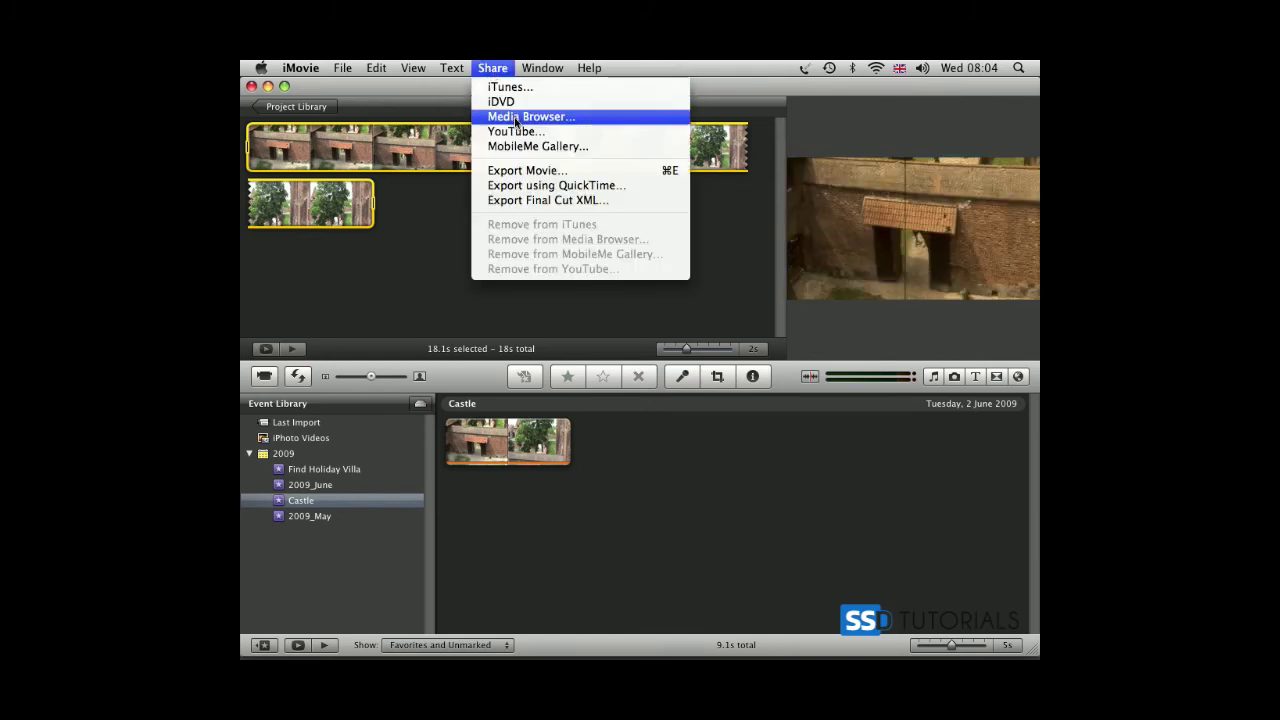
{"action": "left_click", "coordinate": [521, 188]}
{"action": "scroll", "coordinate": [513, 344], "scroll_direction": "down", "scroll_amount": 3}
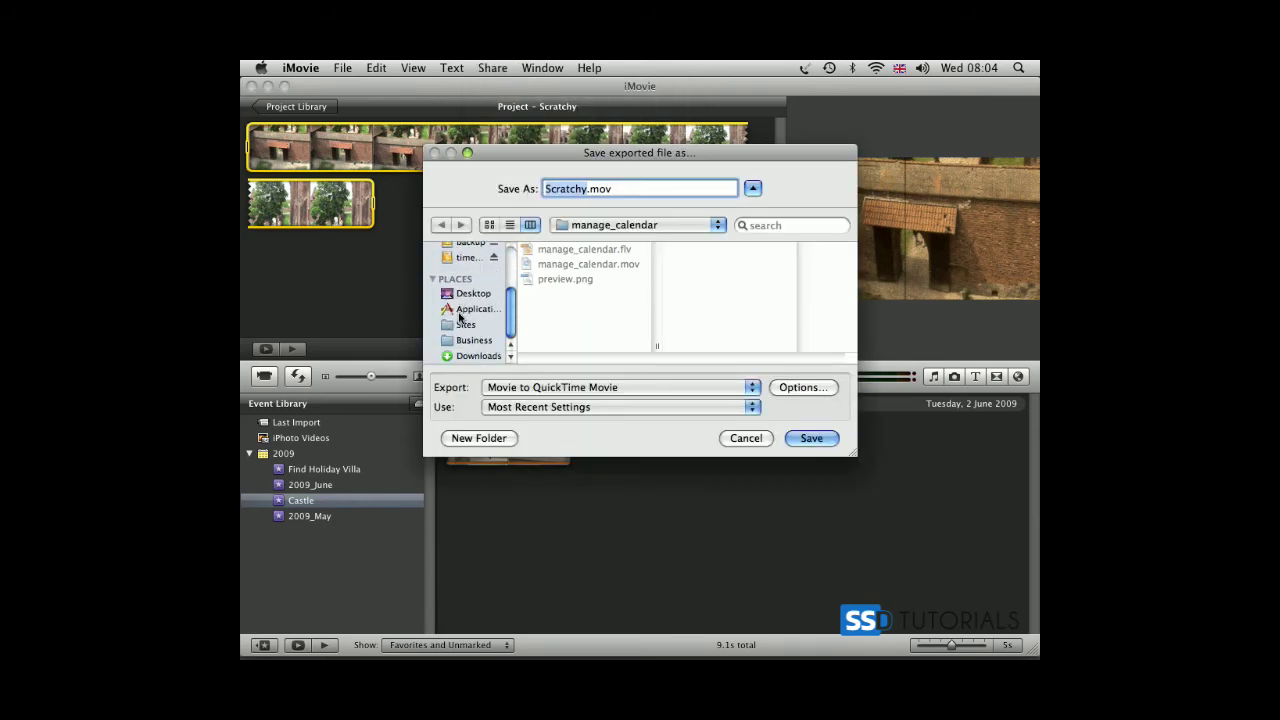
{"action": "left_click", "coordinate": [472, 293]}
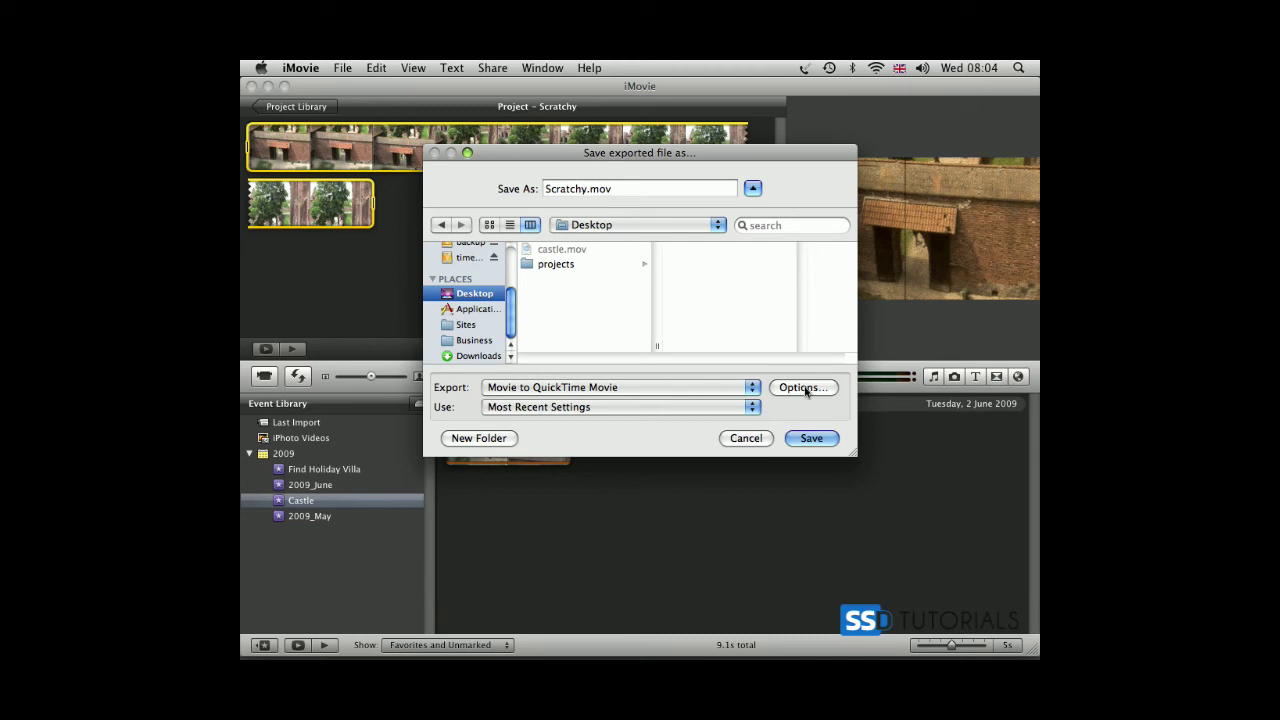
- In Movie Settings, raise the video compression quality to Best
{"action": "left_click", "coordinate": [802, 389]}
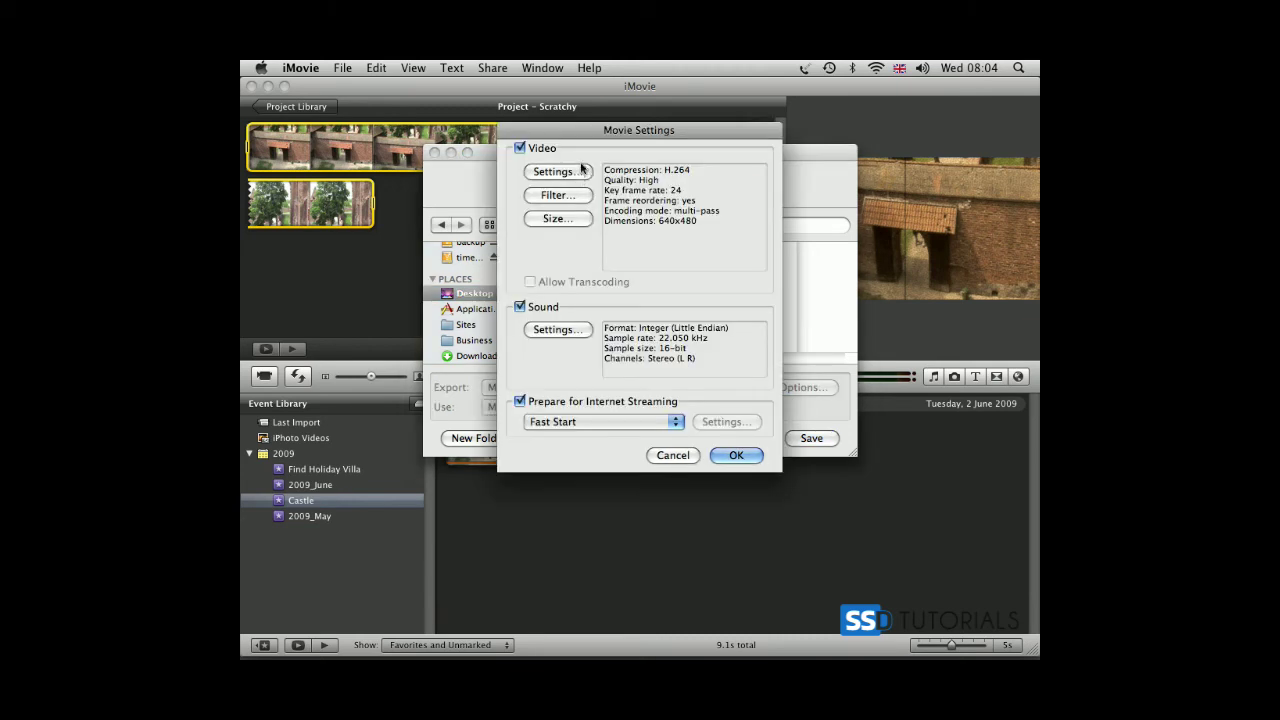
{"action": "left_click_drag", "start_coordinate": [631, 136], "coordinate": [517, 138]}
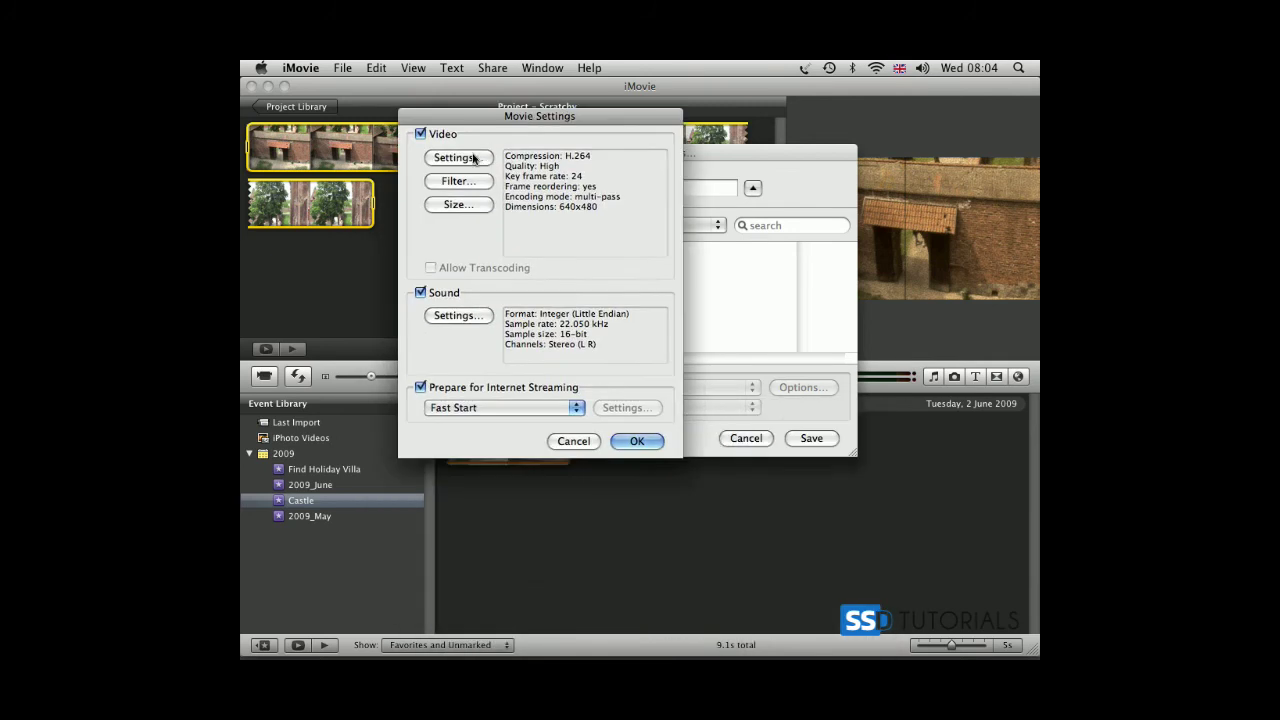
{"action": "left_click", "coordinate": [466, 157]}
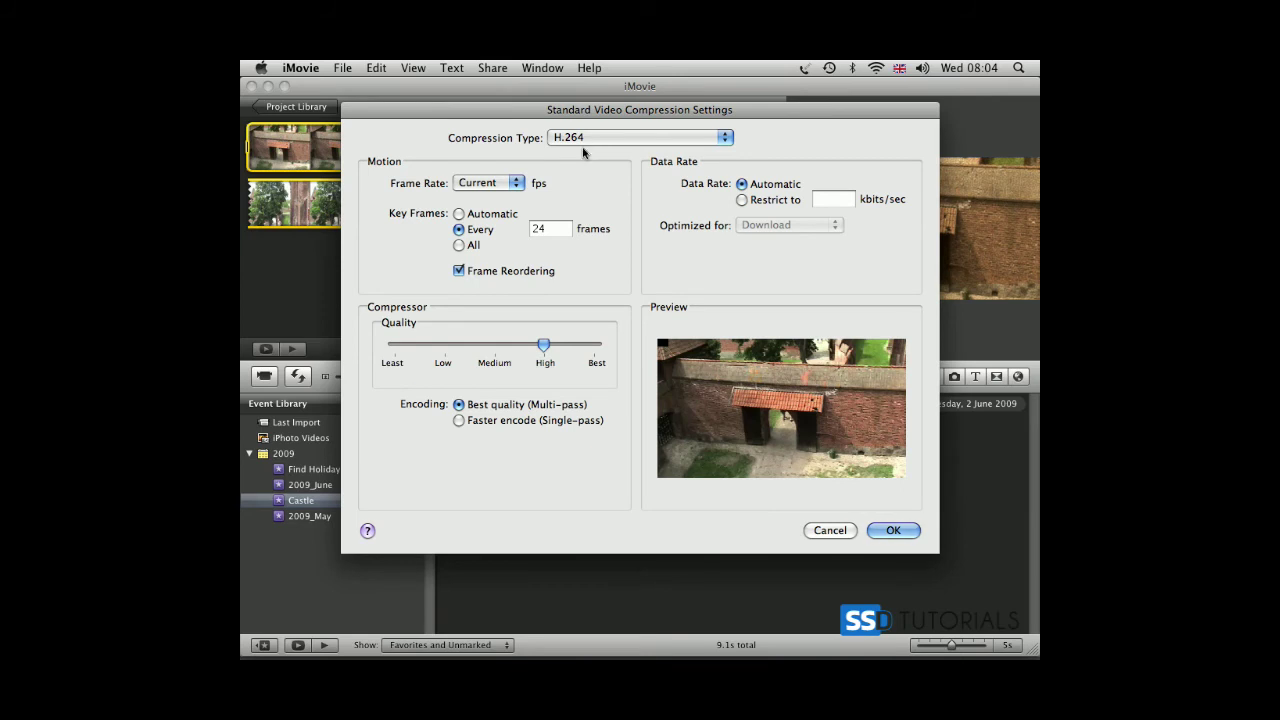
{"action": "left_click_drag", "start_coordinate": [543, 350], "coordinate": [630, 356]}
{"action": "left_click", "coordinate": [893, 531]}
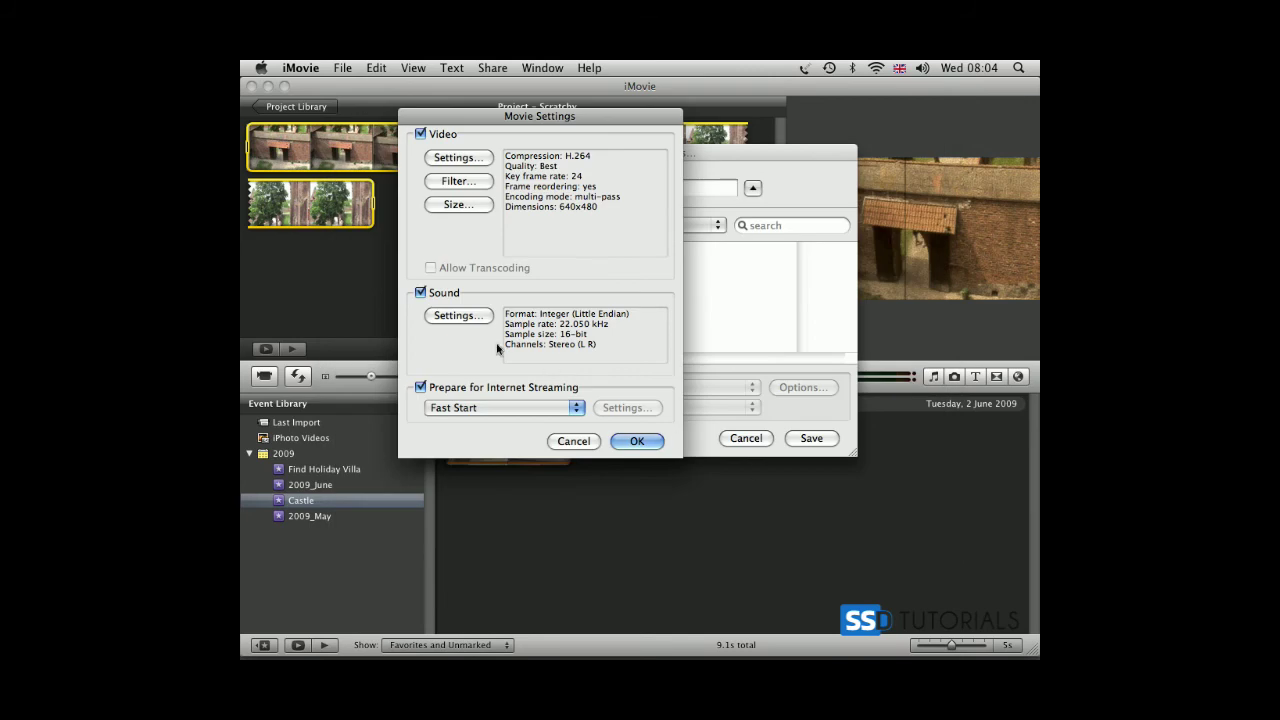
- Set the export frame size to Current (960 x 540)
{"action": "left_click", "coordinate": [460, 205]}
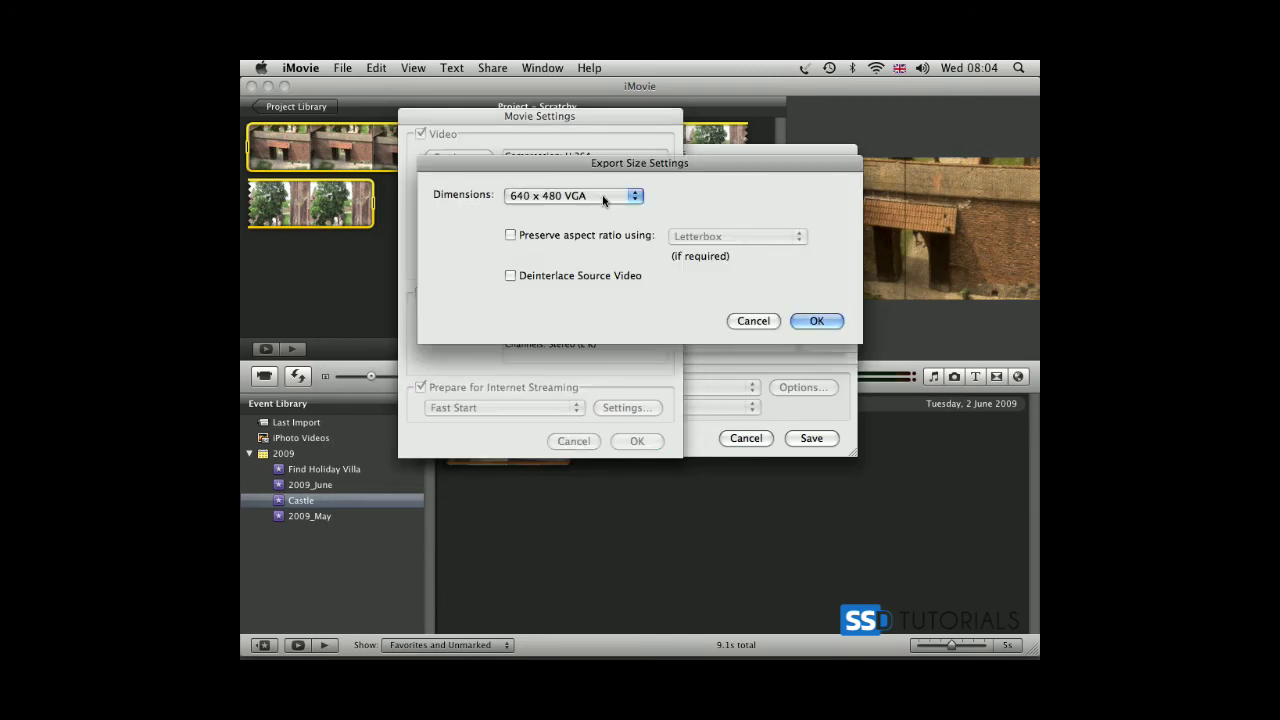
{"action": "left_click", "coordinate": [763, 324]}
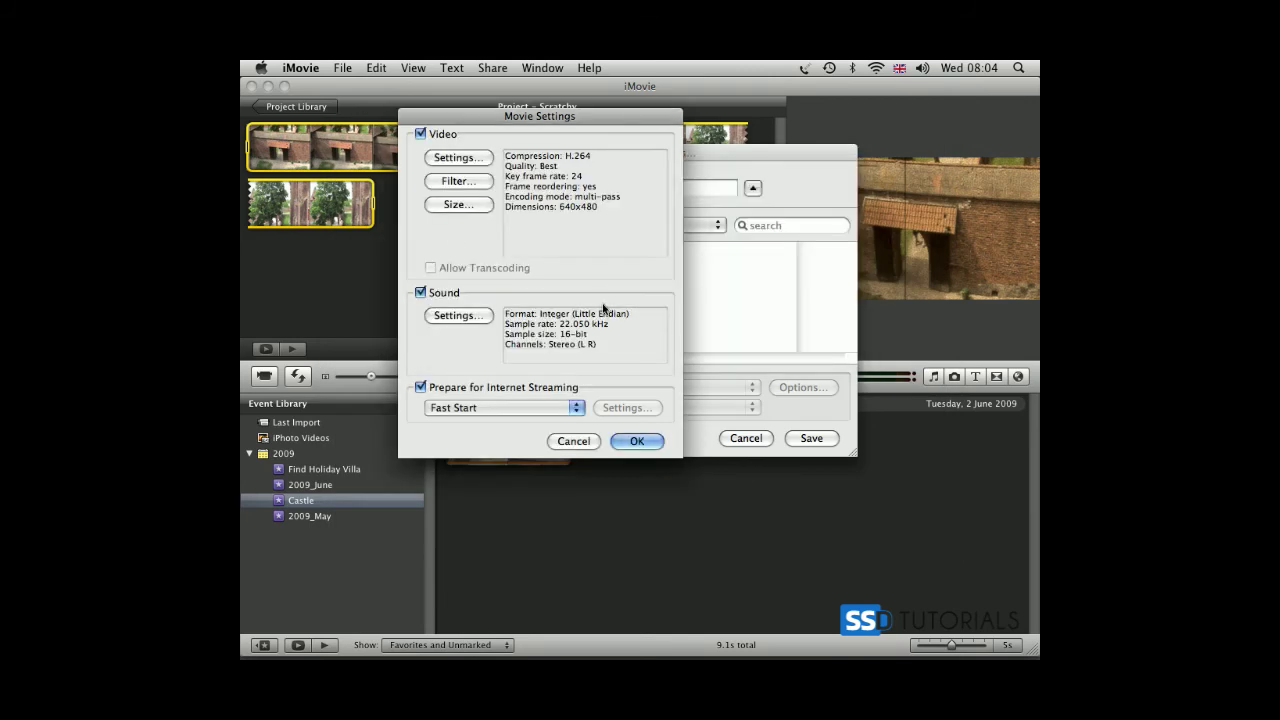
{"action": "left_click", "coordinate": [458, 204]}
{"action": "left_click", "coordinate": [614, 200]}
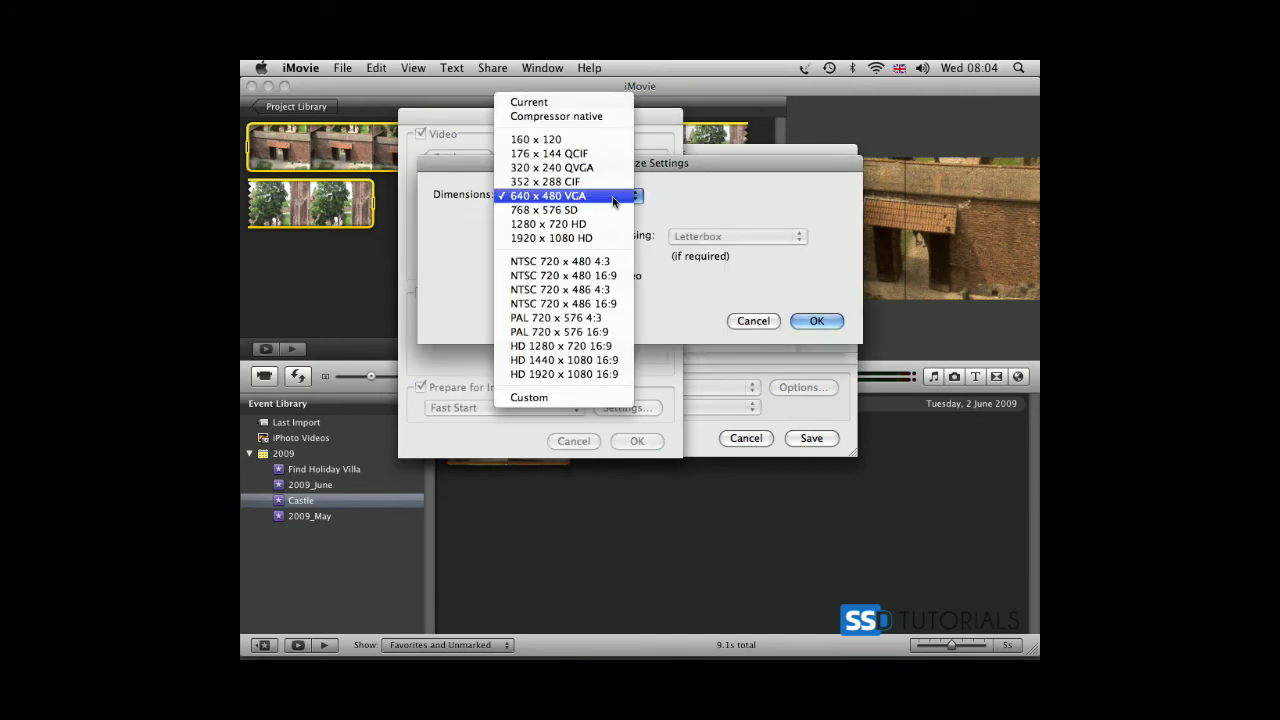
{"action": "left_click", "coordinate": [600, 101]}
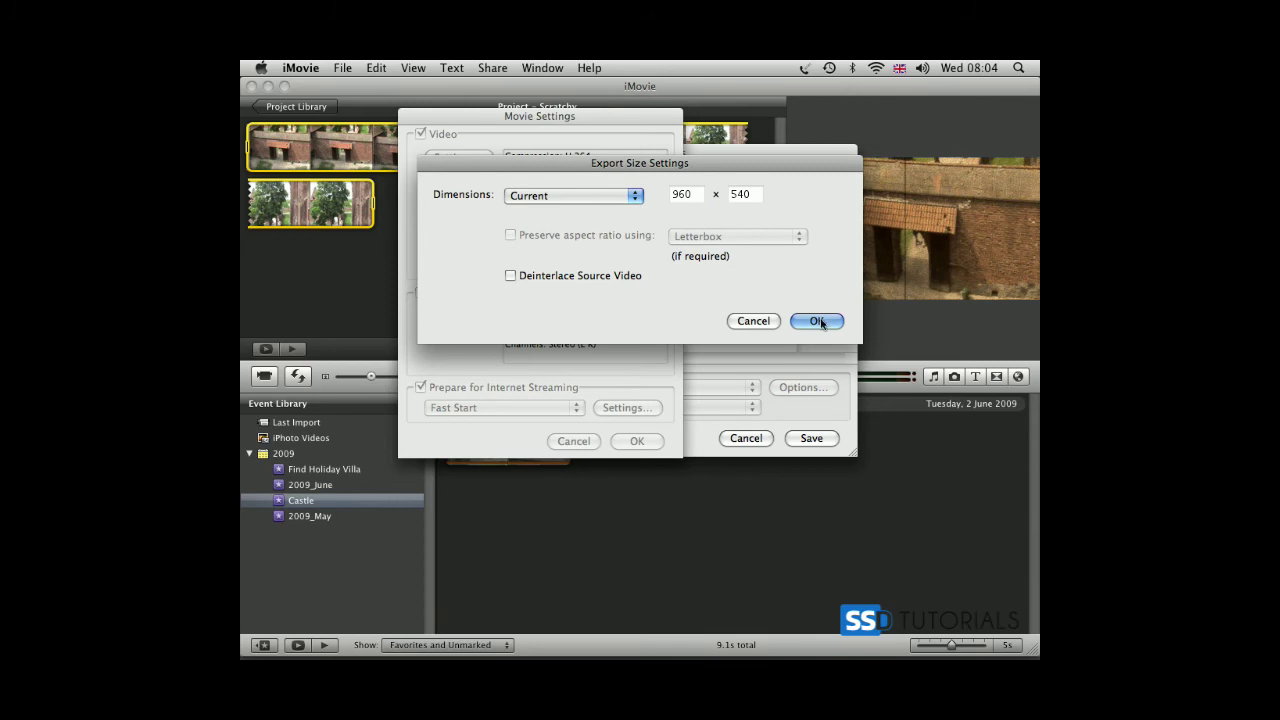
{"action": "left_click", "coordinate": [793, 322]}
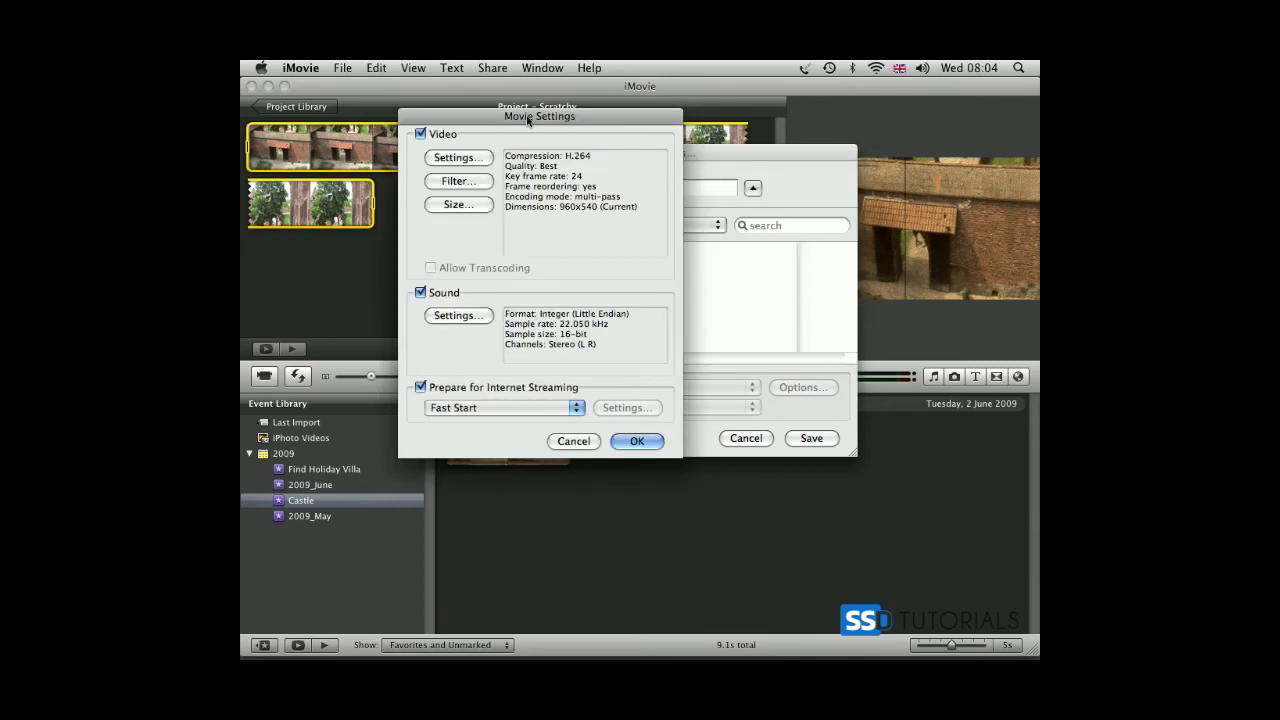
{"action": "left_click_drag", "start_coordinate": [531, 119], "coordinate": [491, 96]}
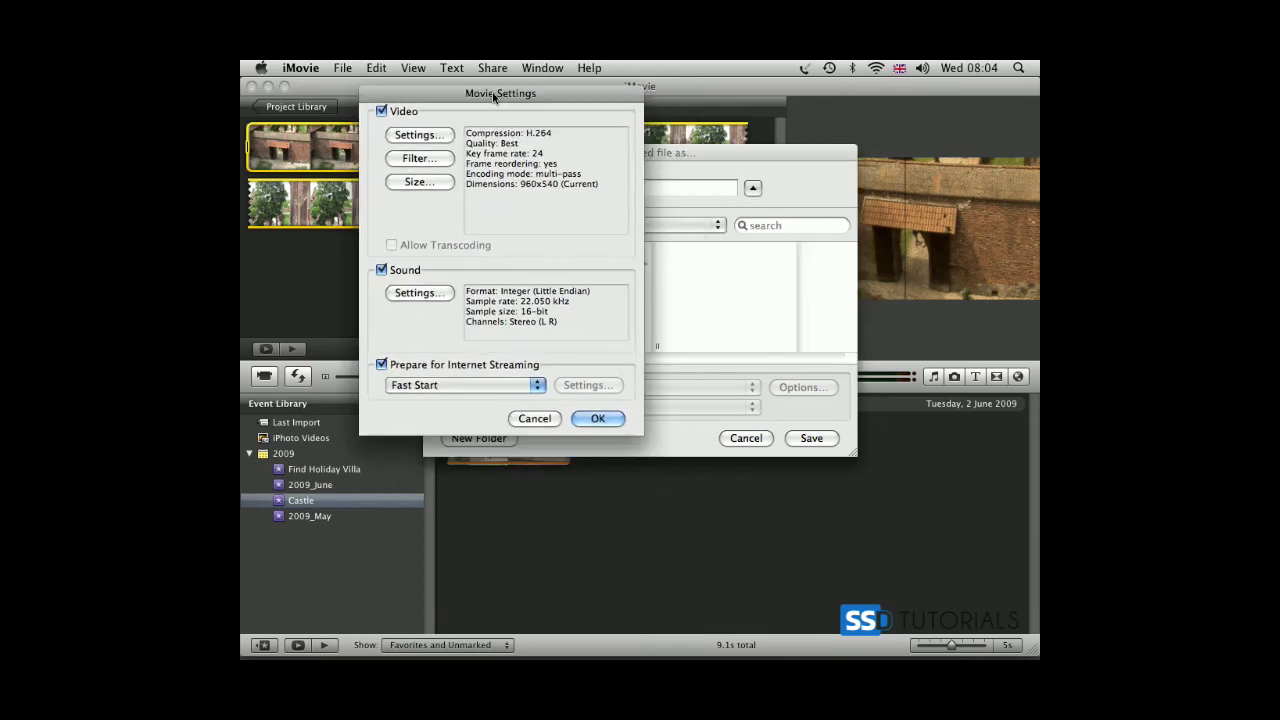
- Keep the sound settings unchanged and save Scratchy.mov to the Desktop
{"action": "left_click", "coordinate": [418, 294]}
{"action": "left_click", "coordinate": [604, 458]}
{"action": "left_click", "coordinate": [610, 423]}
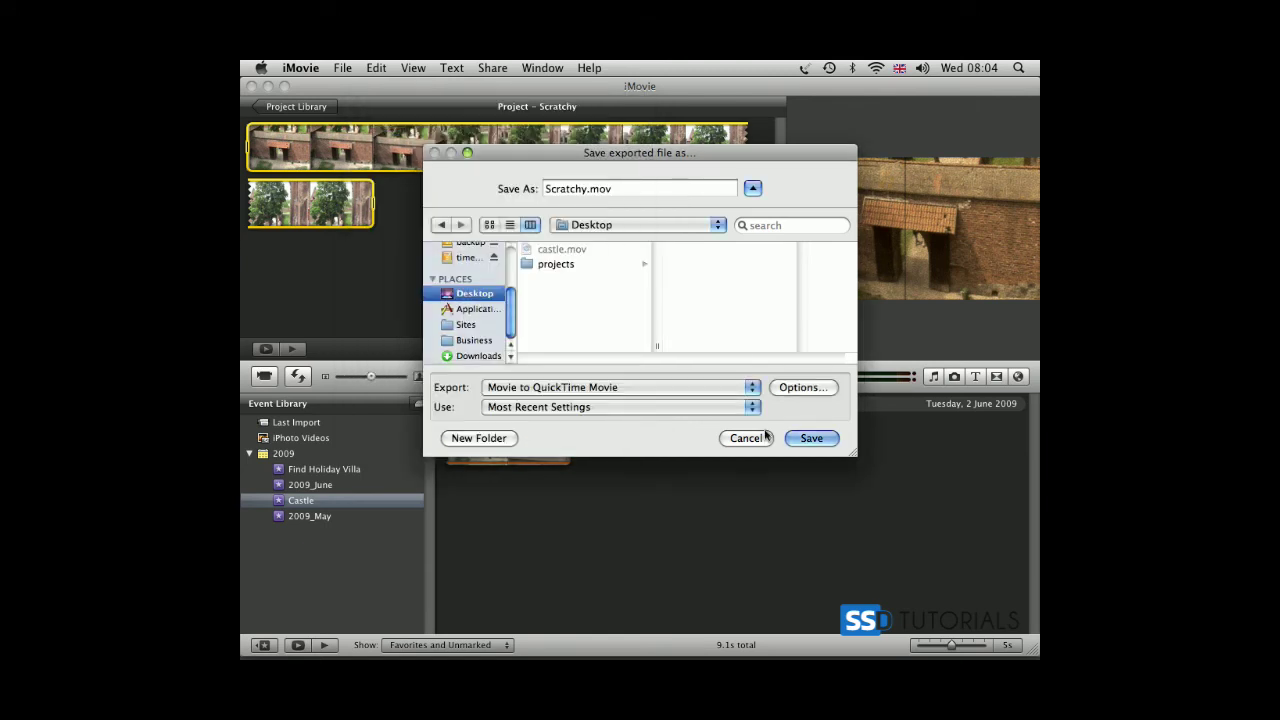
{"action": "left_click", "coordinate": [811, 438]}
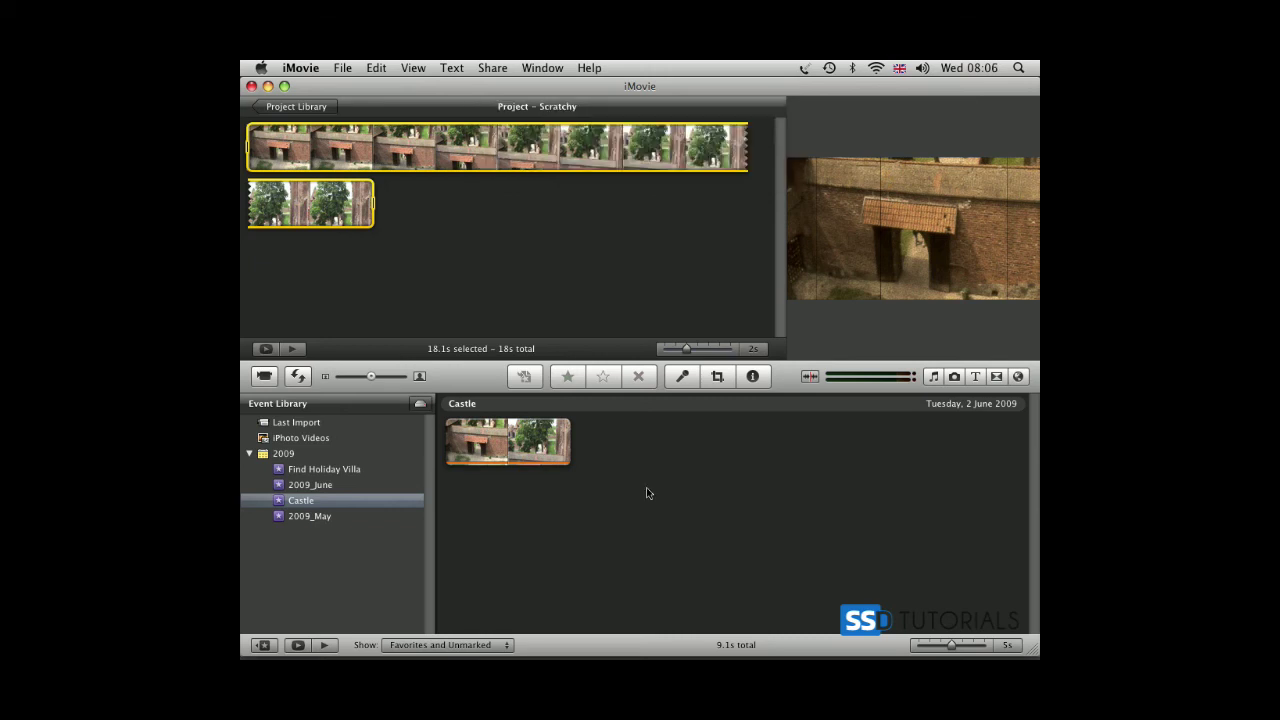
{"action": "left_click", "coordinate": [267, 86]}
{"action": "left_click", "coordinate": [979, 318]}
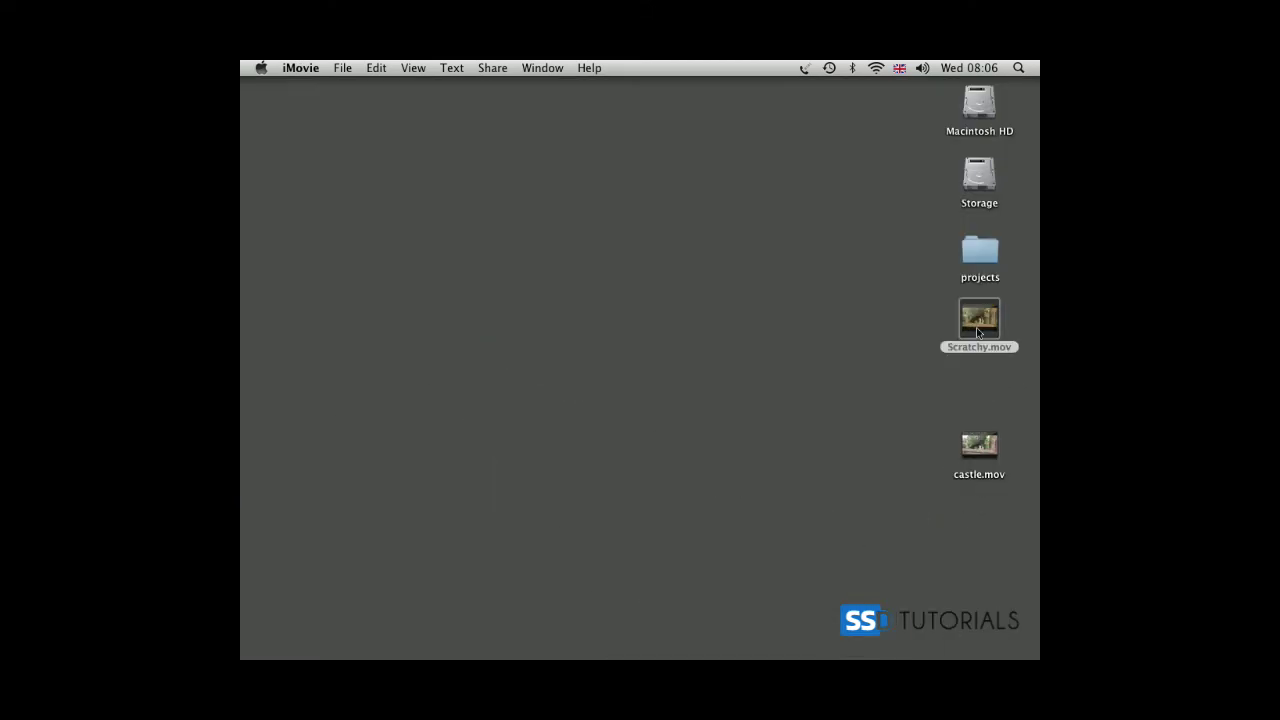
{"action": "key", "text": "space"}
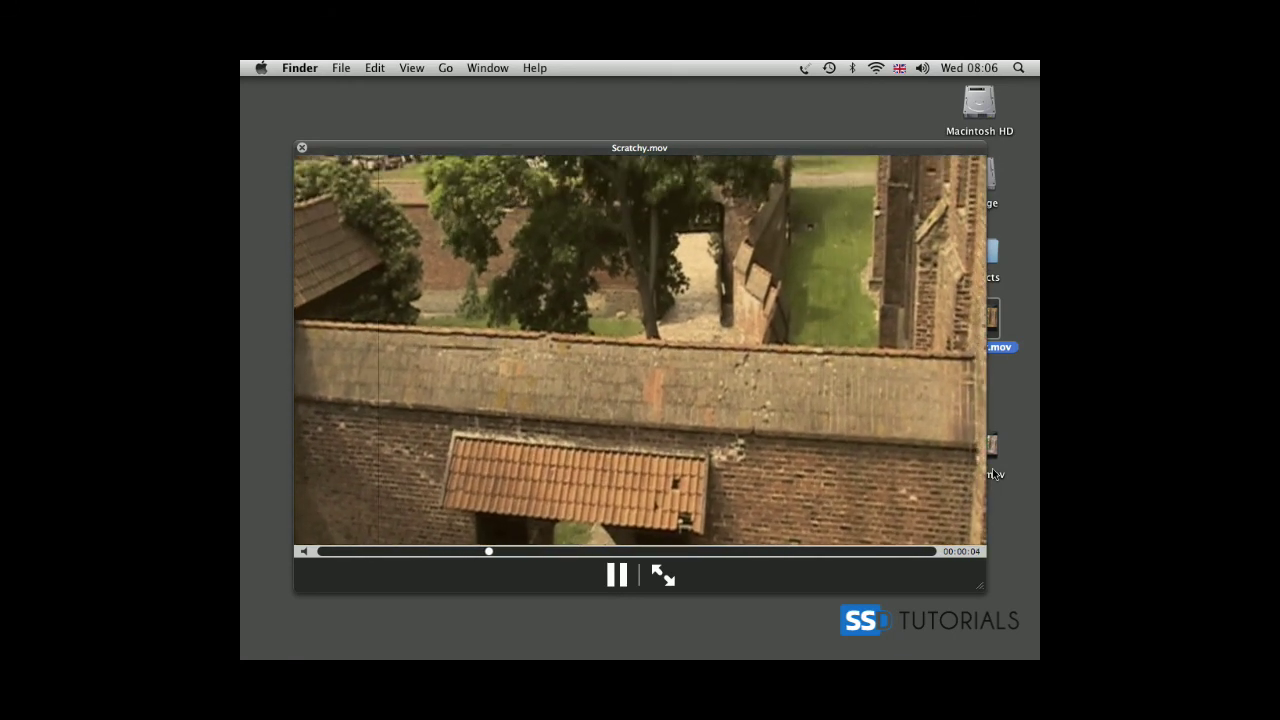
{"action": "key", "text": "space"}
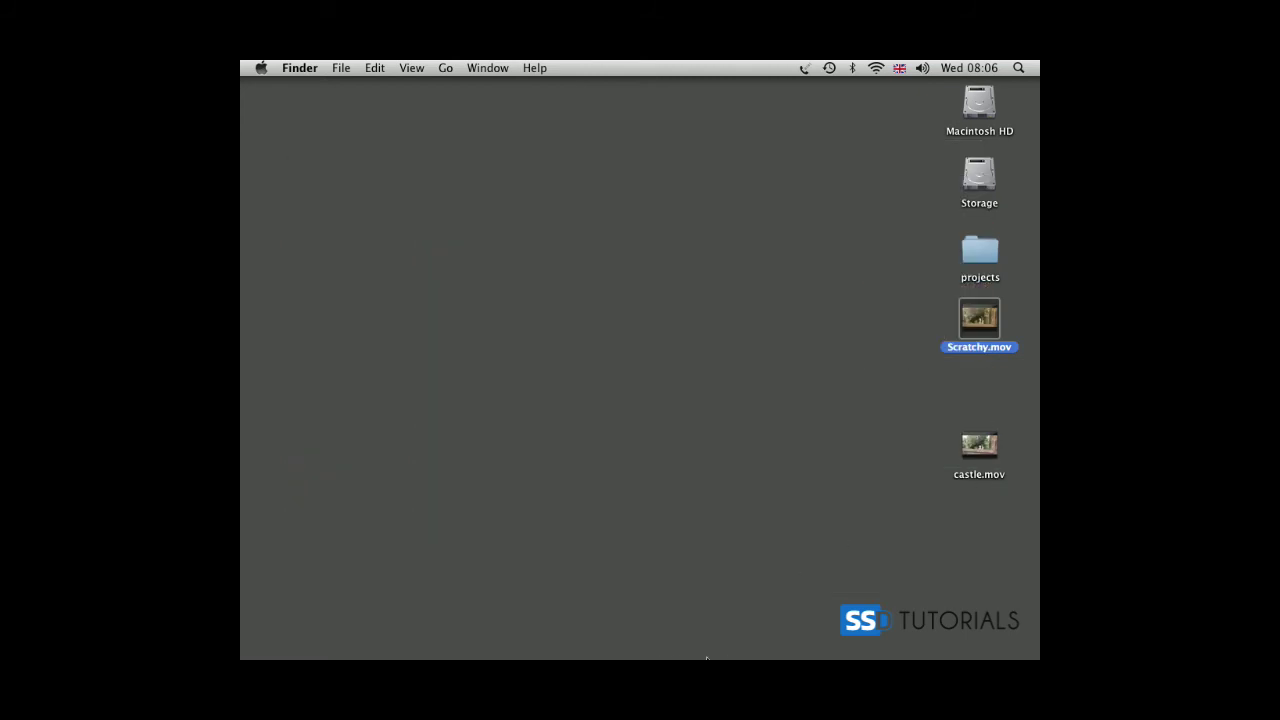
{"action": "mouse_move", "coordinate": [600, 658]}
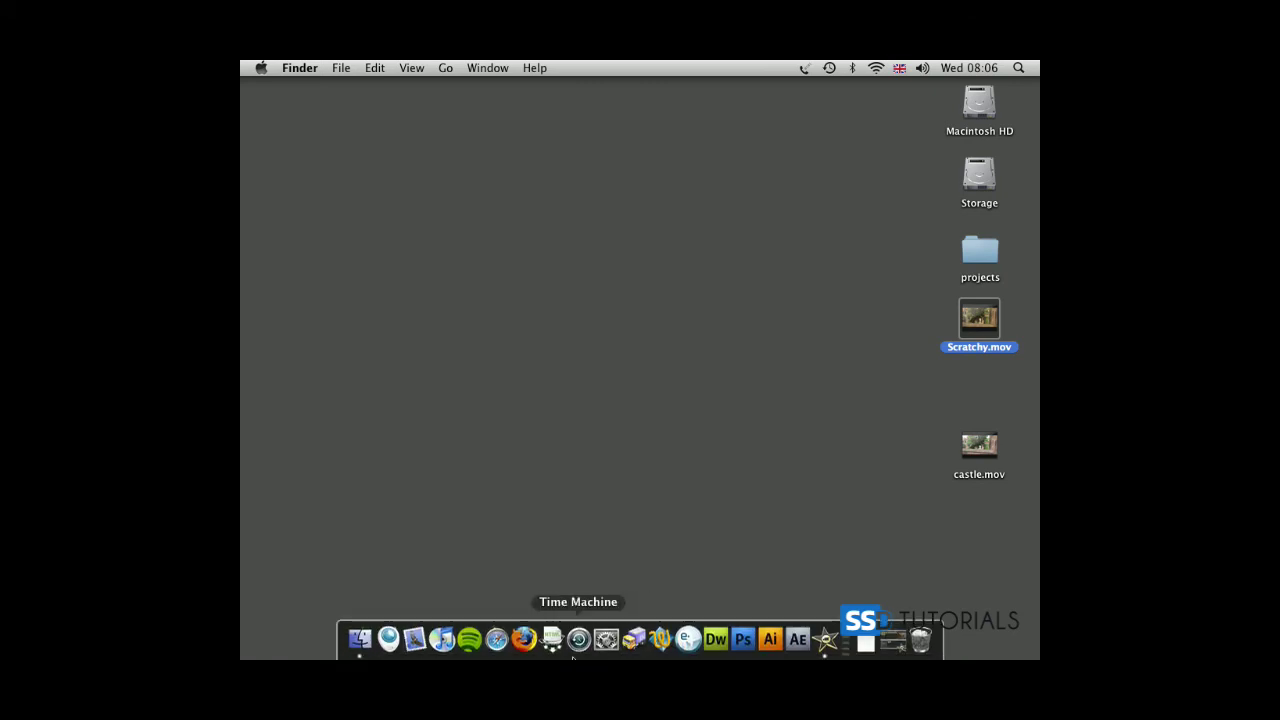
{"action": "left_click", "coordinate": [829, 640]}
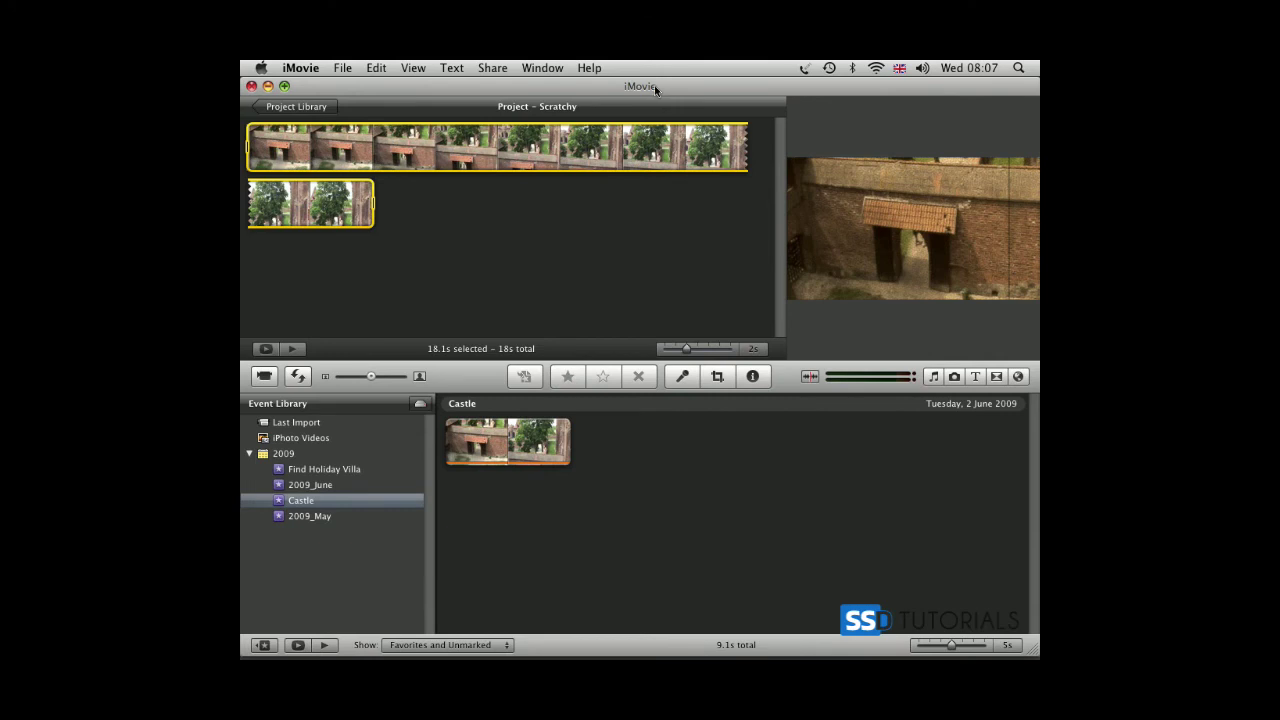
- In the castle clip's Clip settings, set Video Effect to None and Speed to 100%
{"action": "mouse_move", "coordinate": [264, 164]}
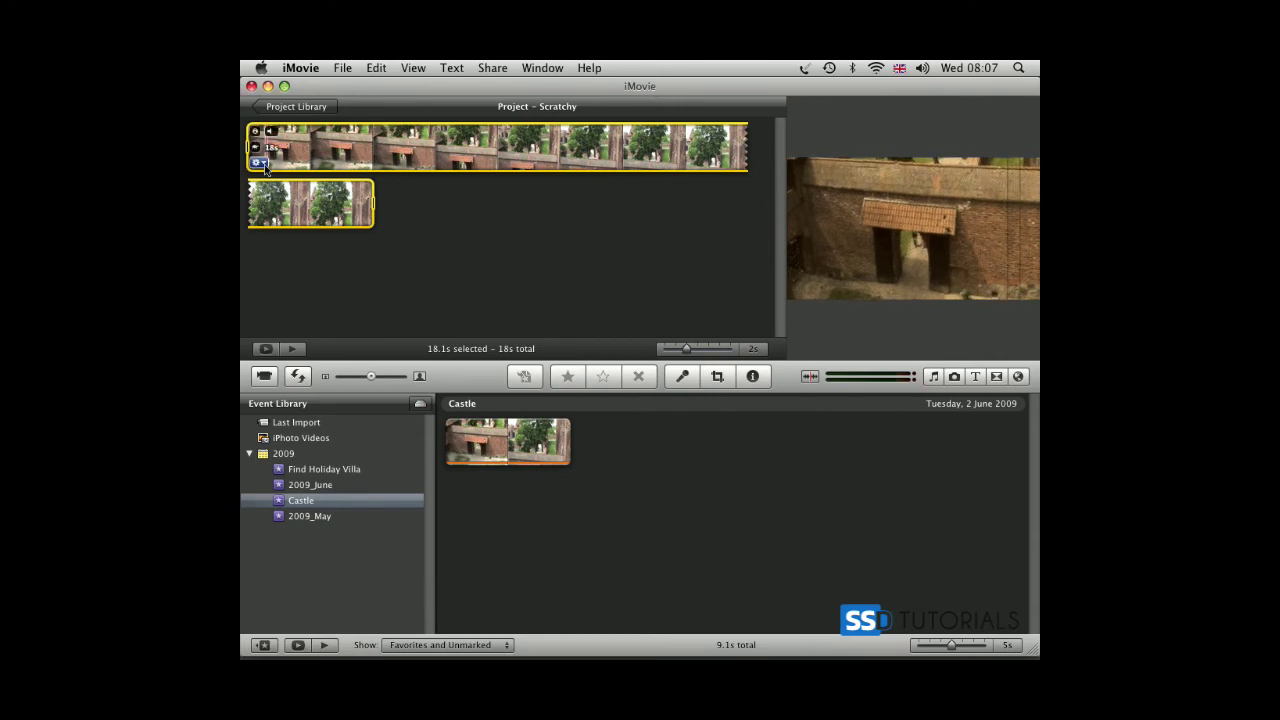
{"action": "left_click", "coordinate": [264, 164]}
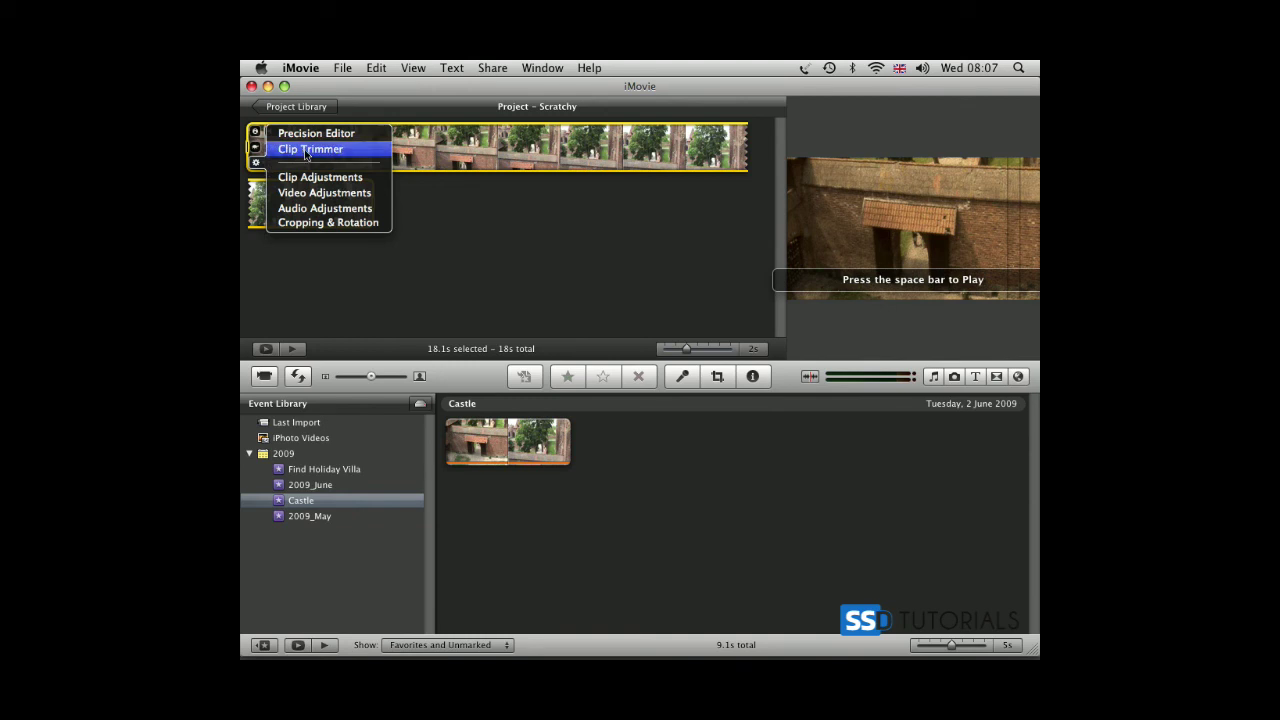
{"action": "left_click", "coordinate": [318, 193]}
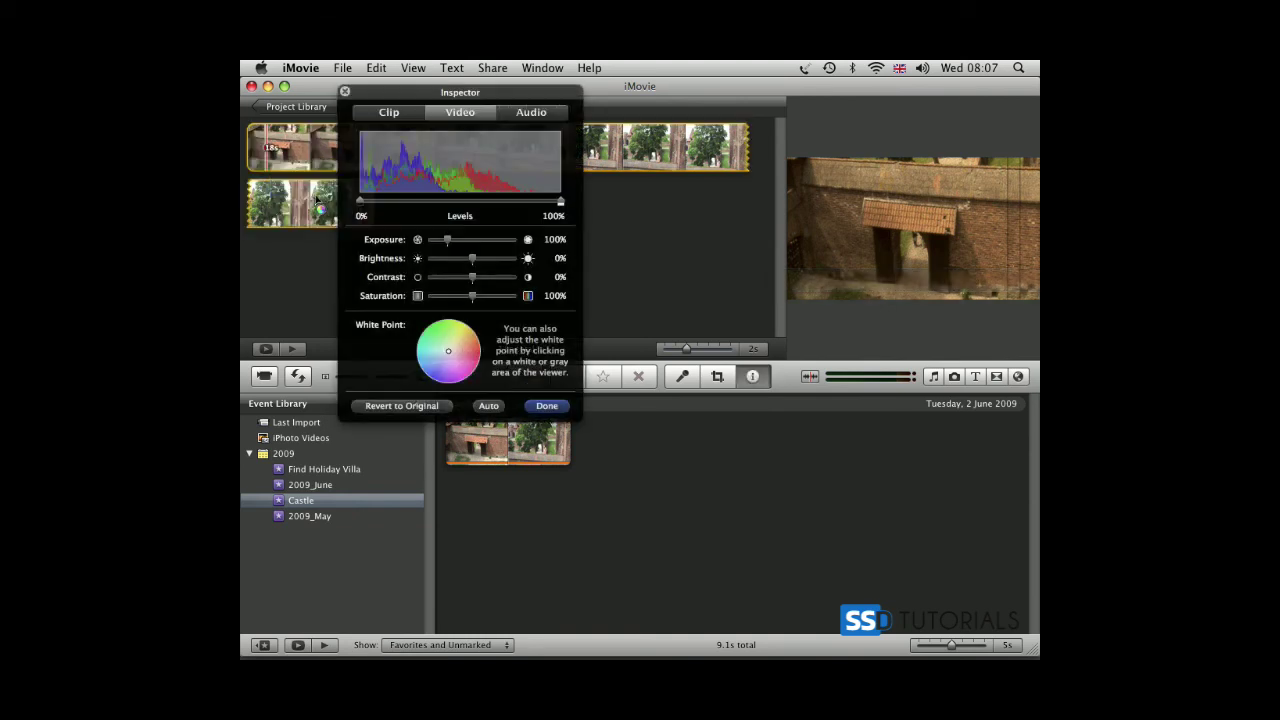
{"action": "left_click", "coordinate": [388, 113]}
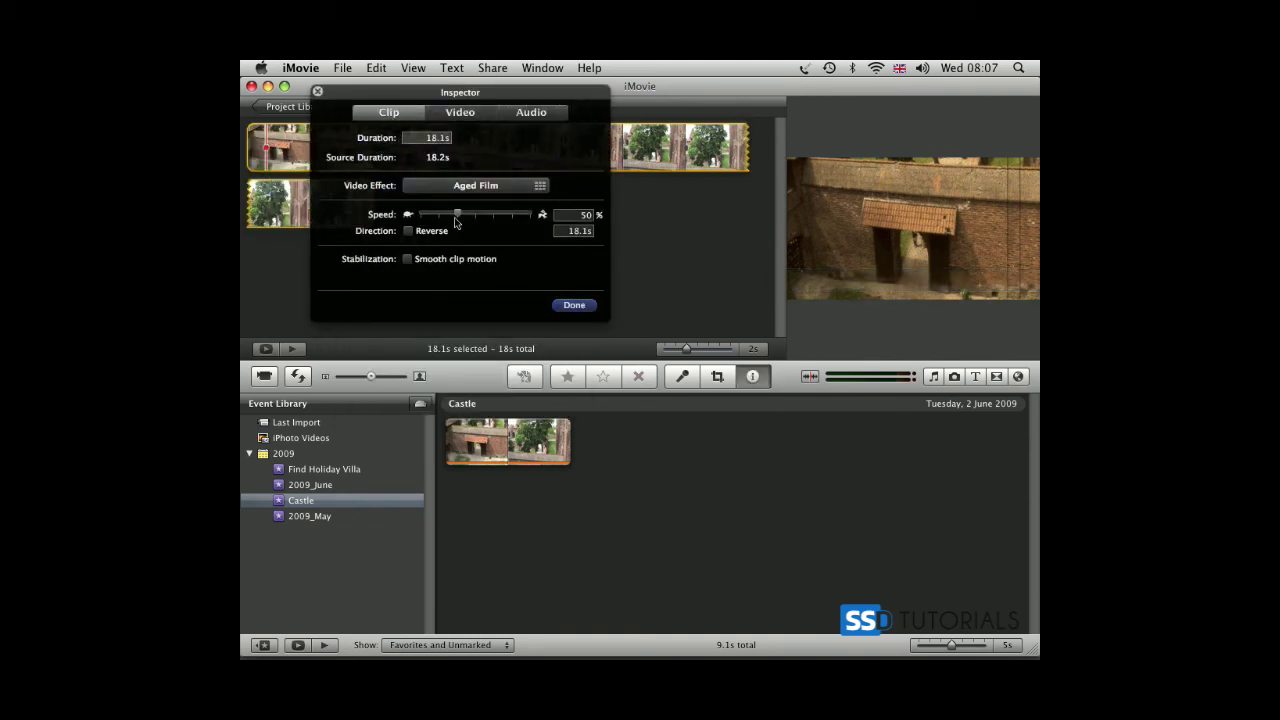
{"action": "left_click", "coordinate": [455, 188]}
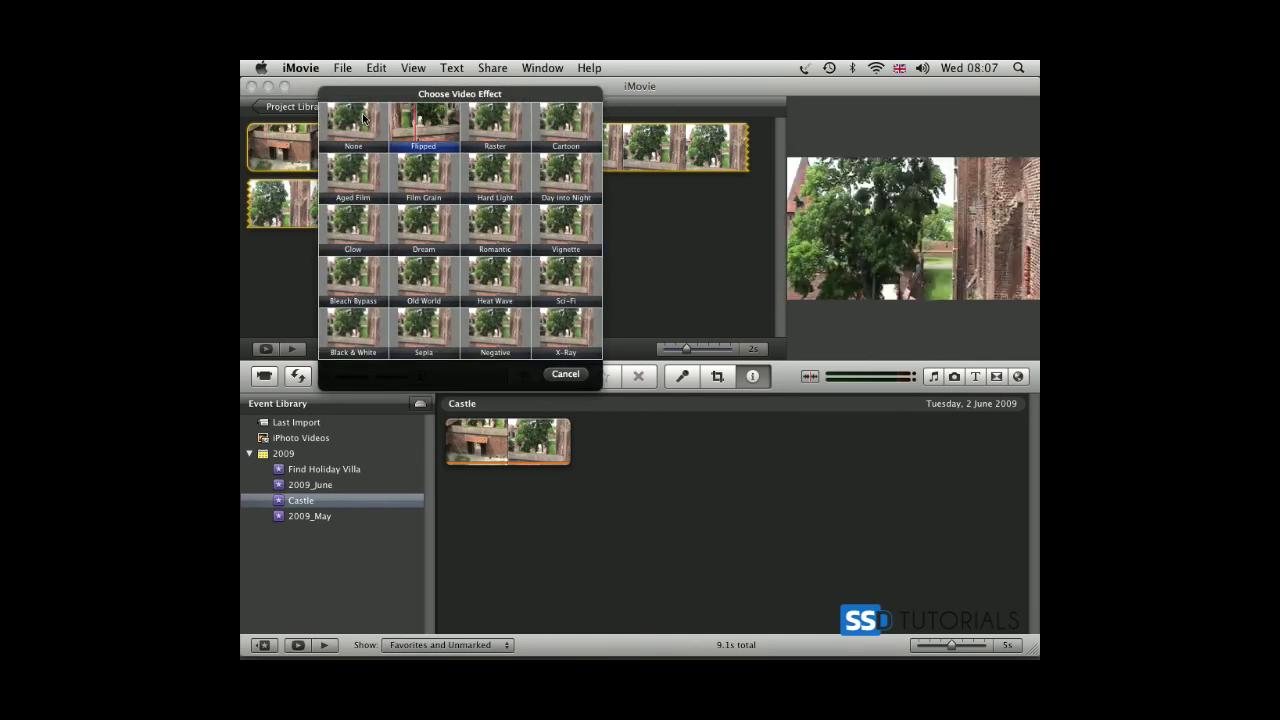
{"action": "left_click", "coordinate": [358, 114]}
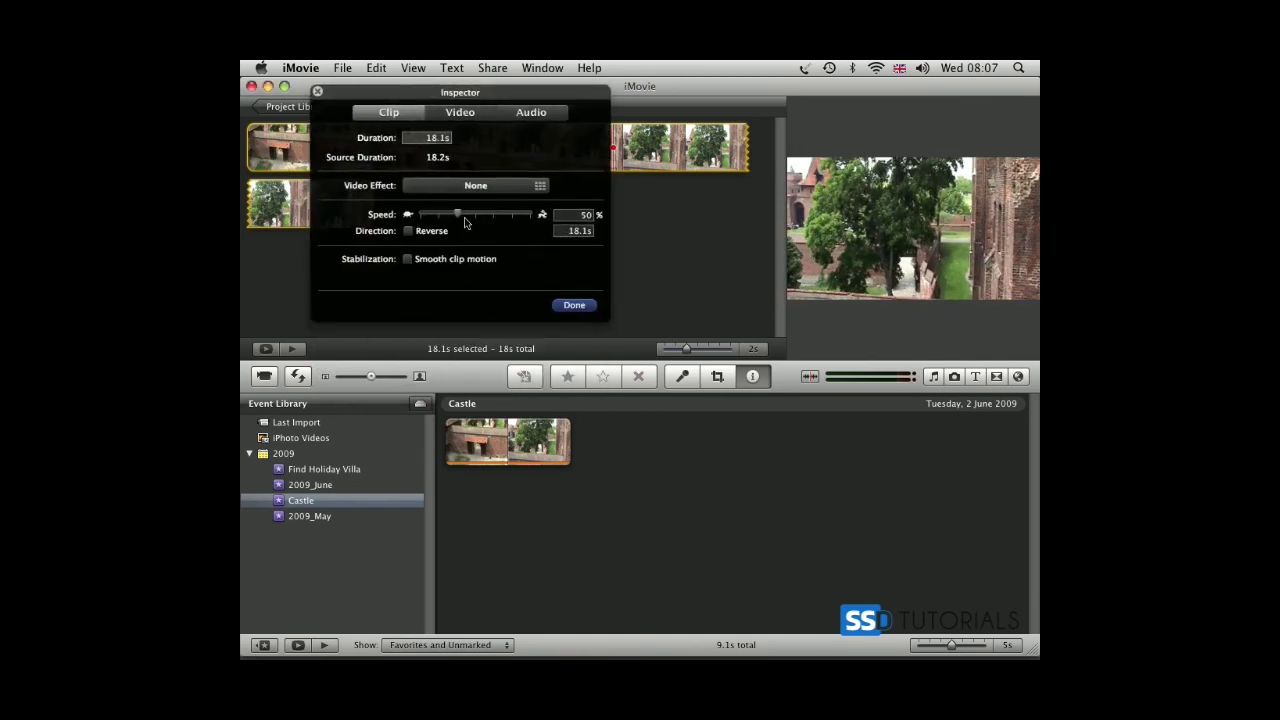
{"action": "left_click_drag", "start_coordinate": [457, 215], "coordinate": [464, 214]}
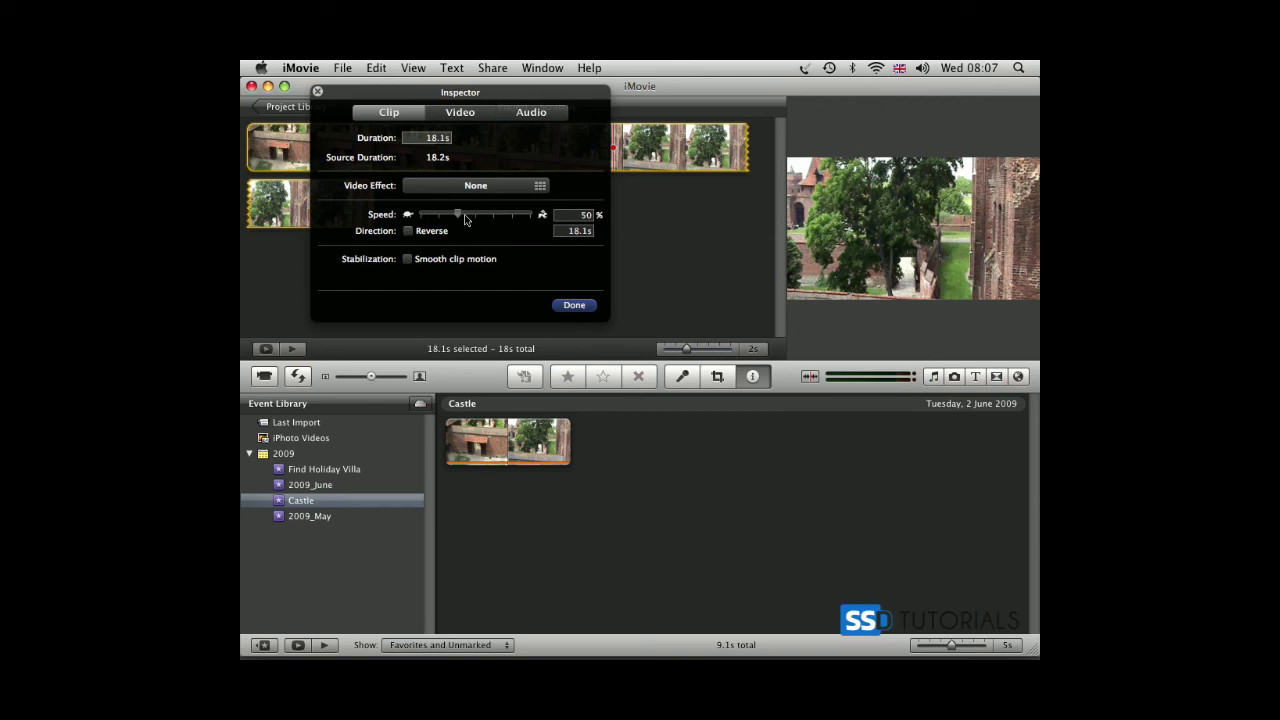
{"action": "left_click", "coordinate": [574, 305]}
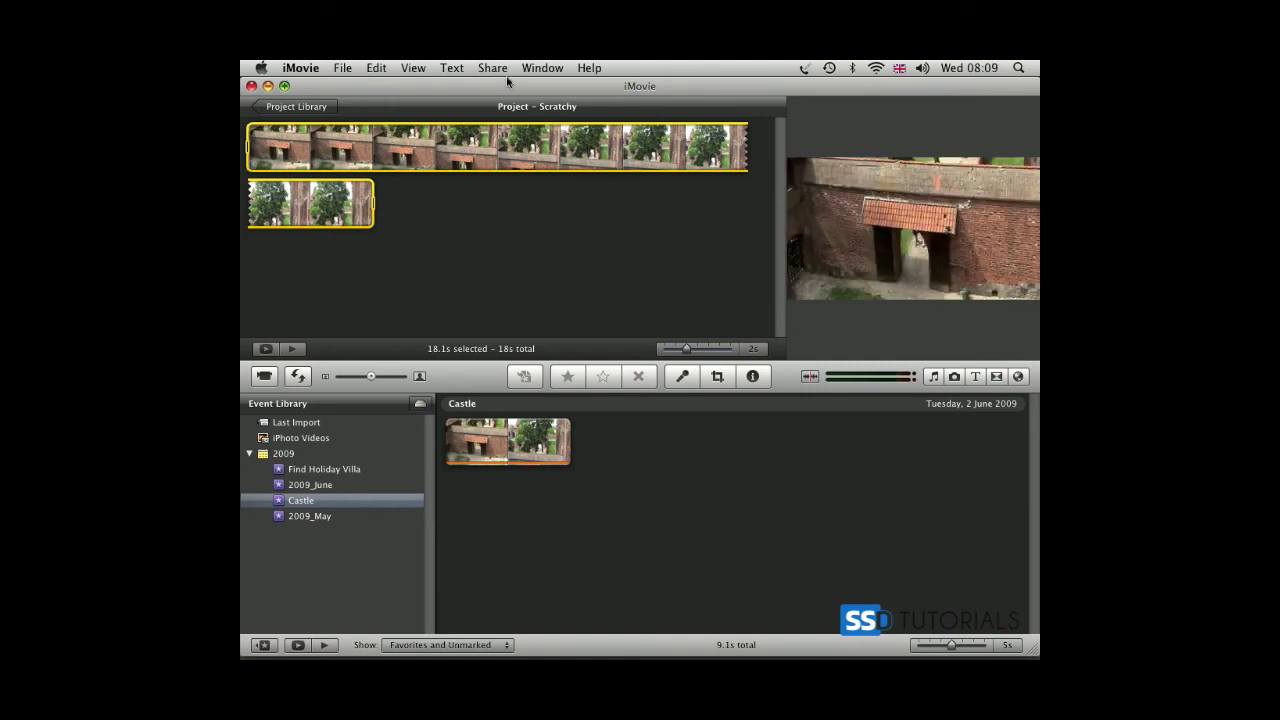
- Start Export using QuickTime, then open Options and the Filter list
{"action": "left_click", "coordinate": [492, 68]}
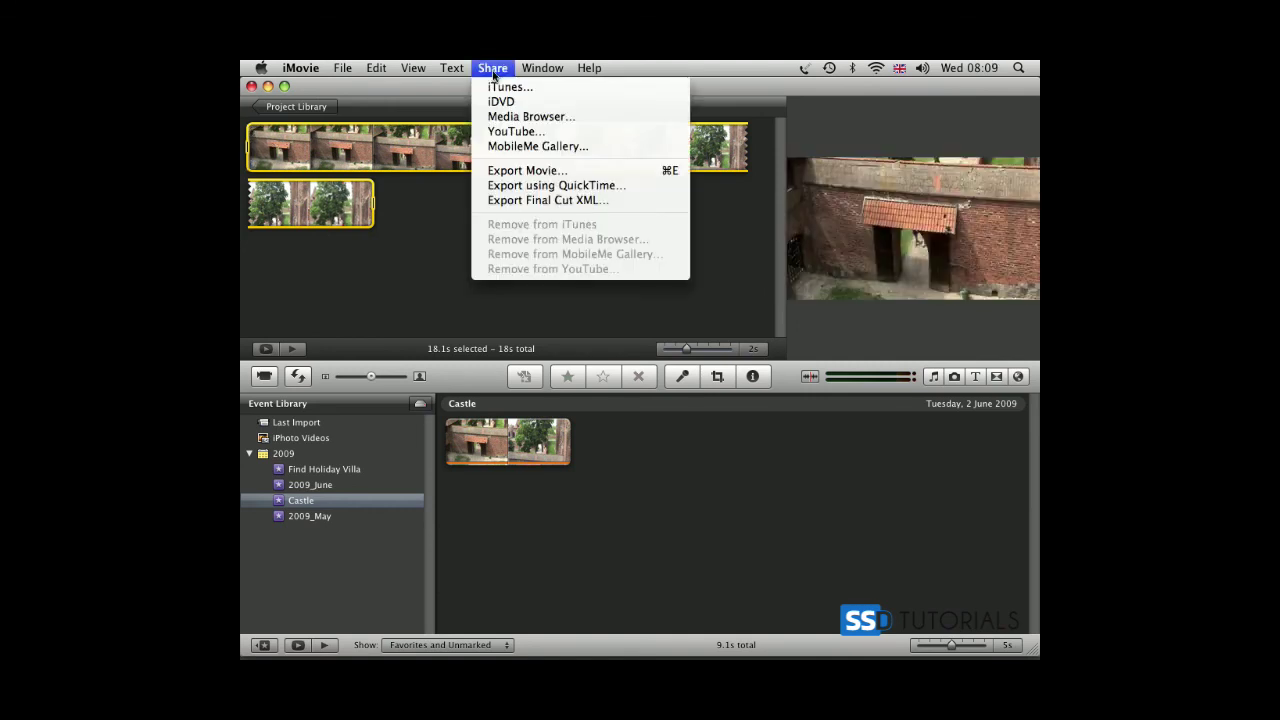
{"action": "left_click", "coordinate": [565, 189]}
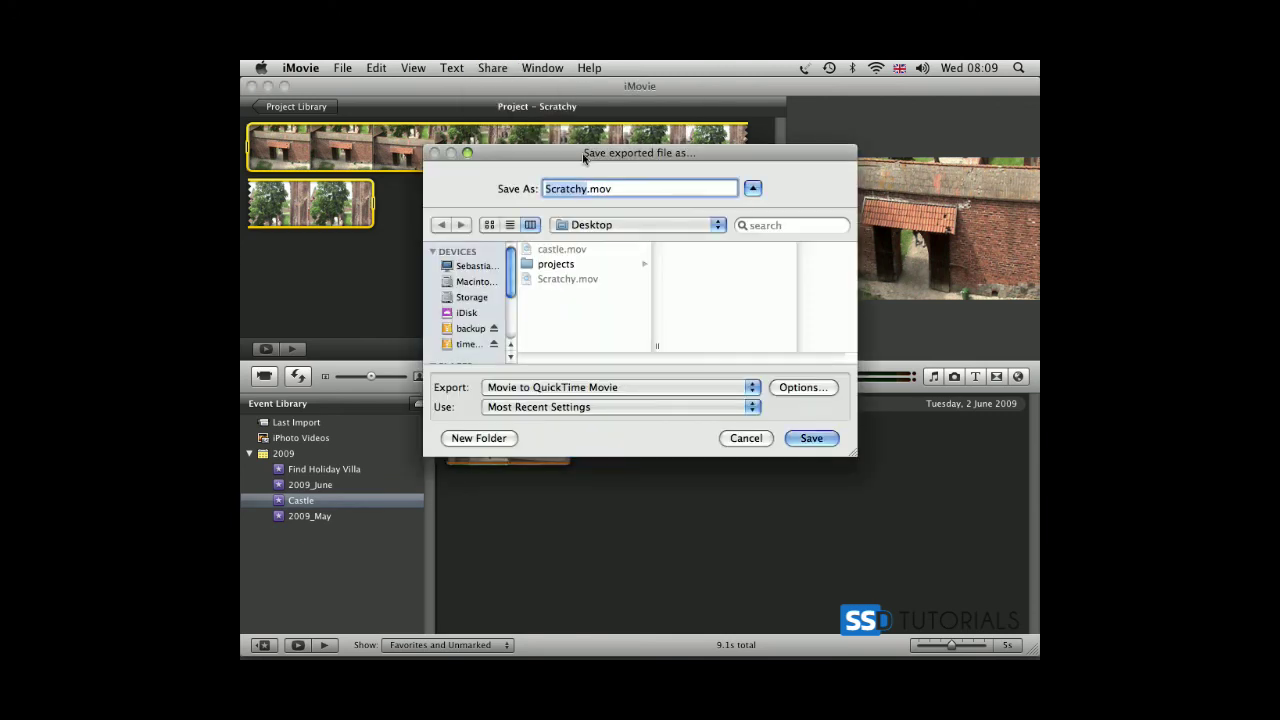
{"action": "left_click", "coordinate": [797, 336]}
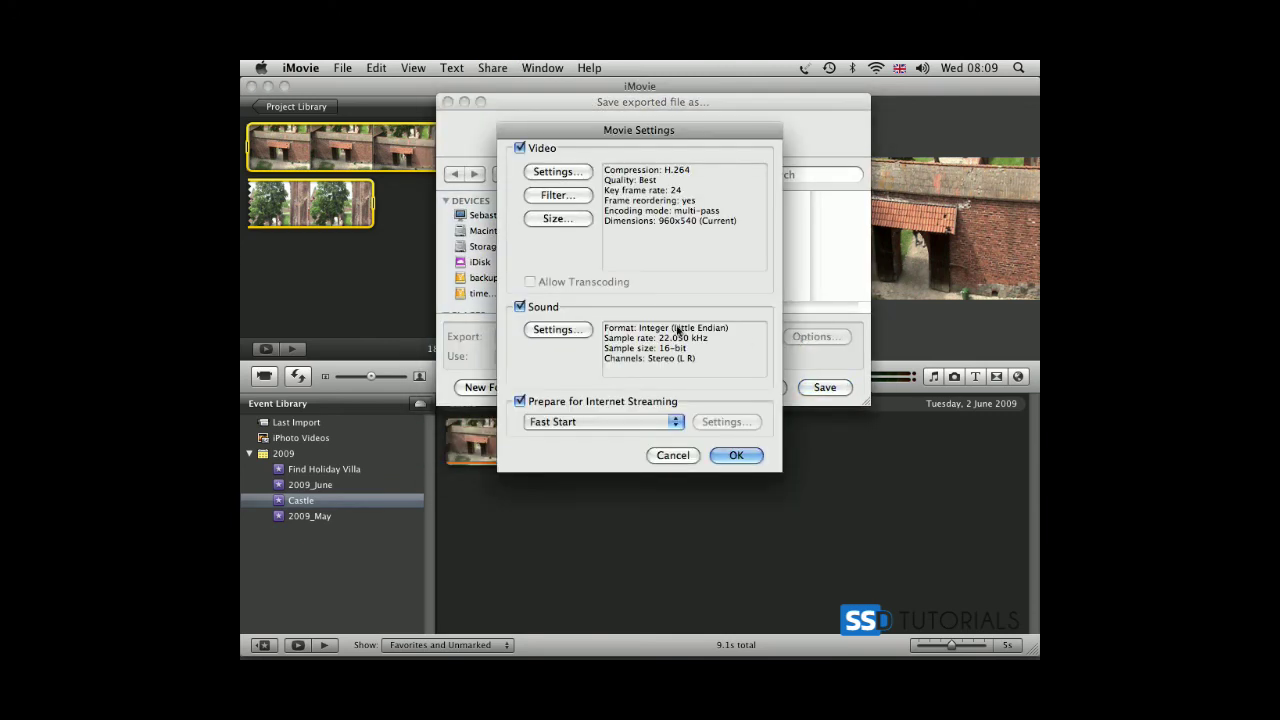
{"action": "left_click", "coordinate": [556, 196]}
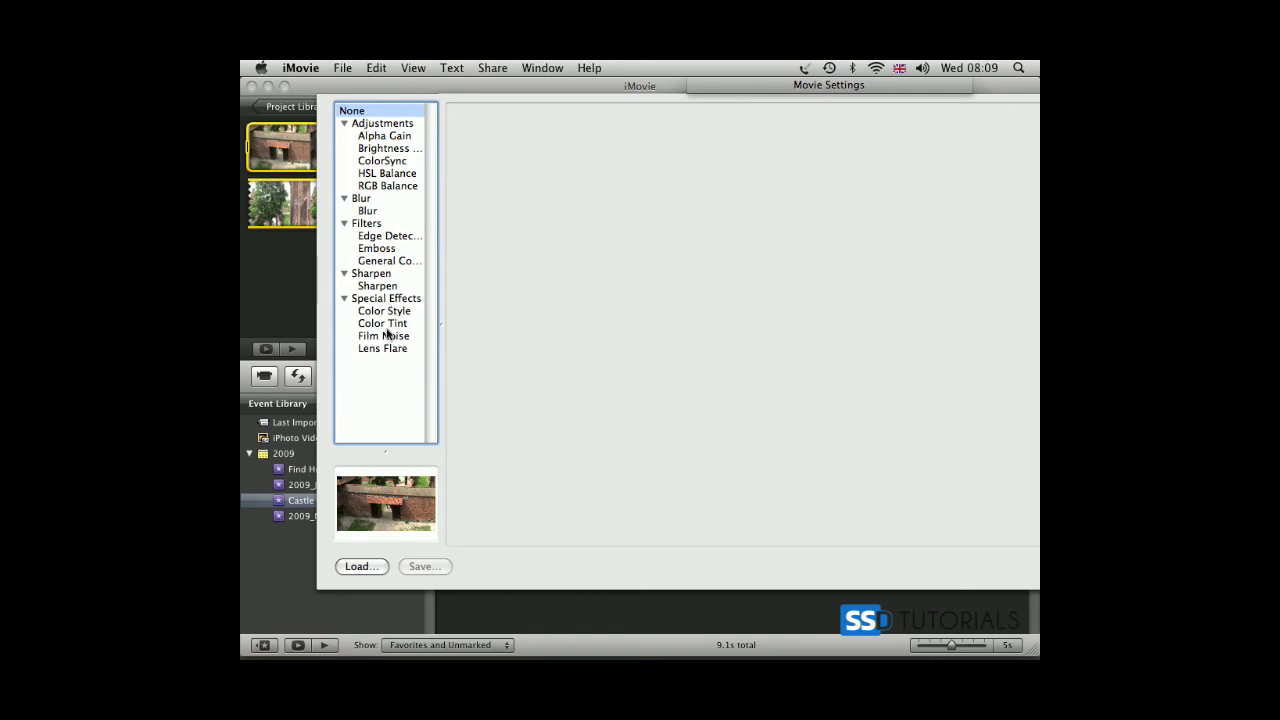
- Select the Film Noise filter with Sepia Tone film fading
{"action": "left_click", "coordinate": [384, 337]}
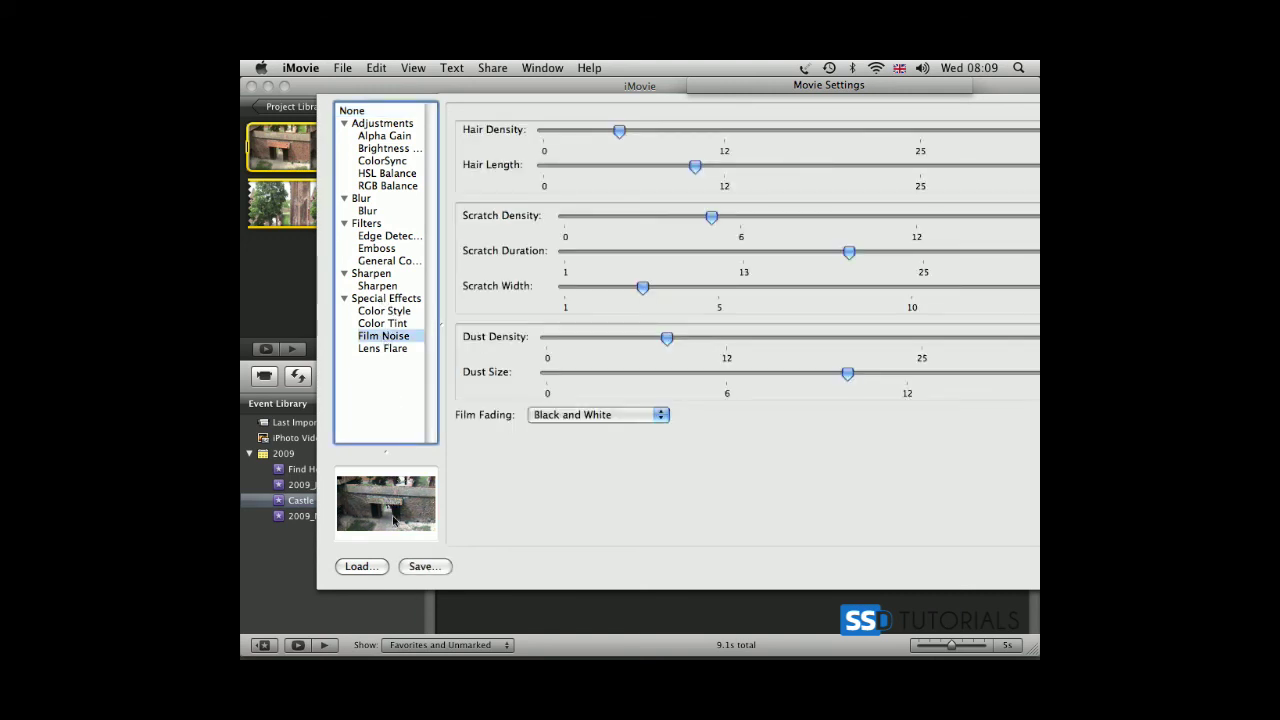
{"action": "left_click", "coordinate": [579, 420]}
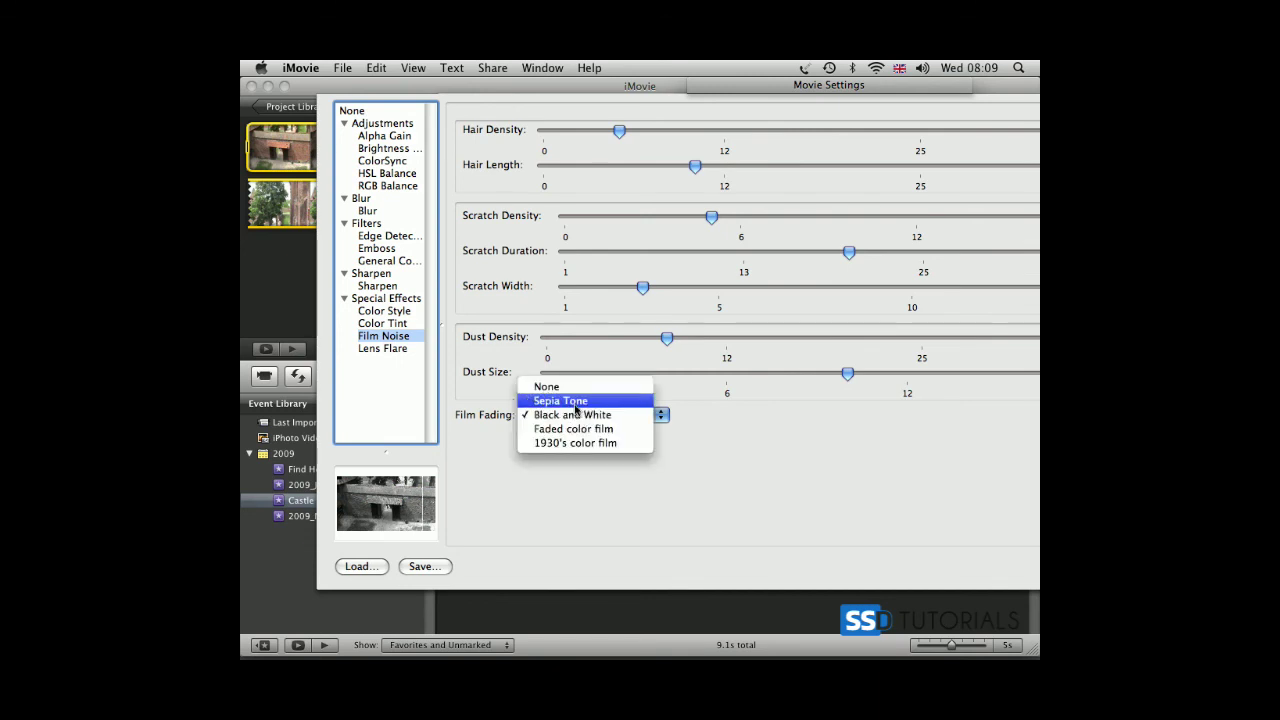
{"action": "left_click", "coordinate": [575, 402]}
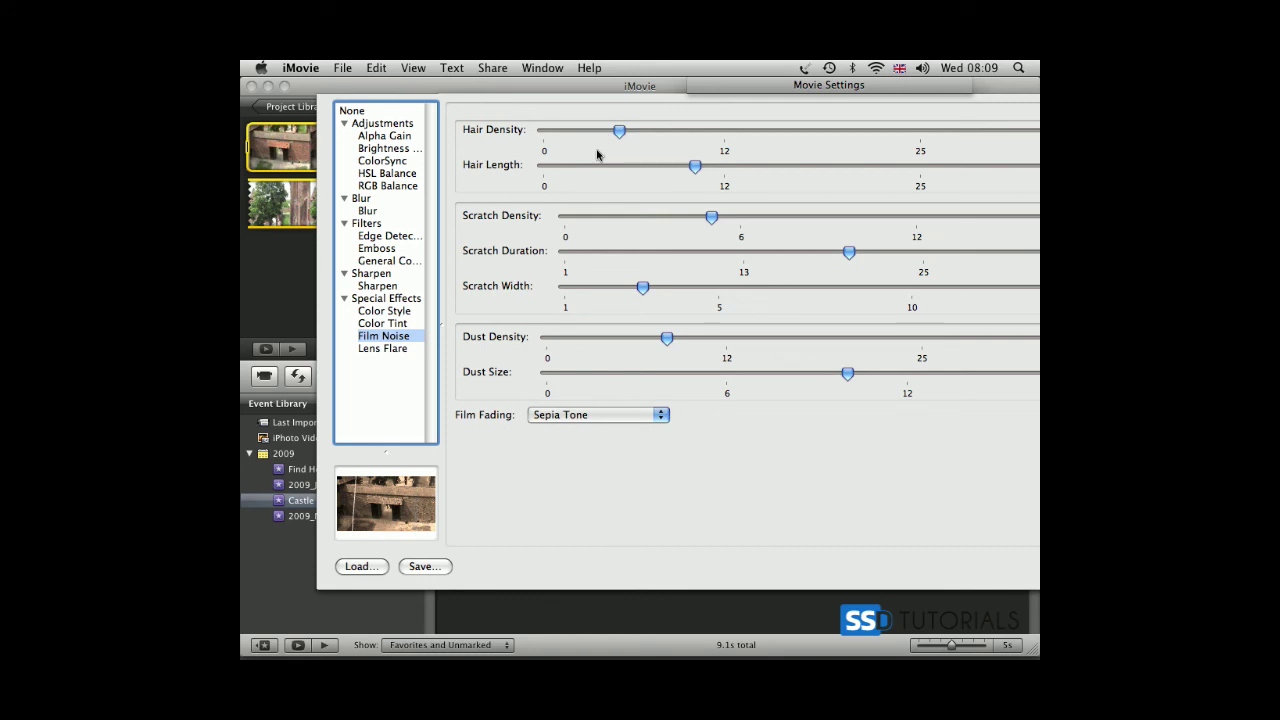
- Adjust hair density to 4, tweak hair length, dust size to 6, and raise dust density
{"action": "left_click_drag", "start_coordinate": [619, 131], "coordinate": [590, 132]}
{"action": "left_click_drag", "start_coordinate": [694, 168], "coordinate": [598, 172]}
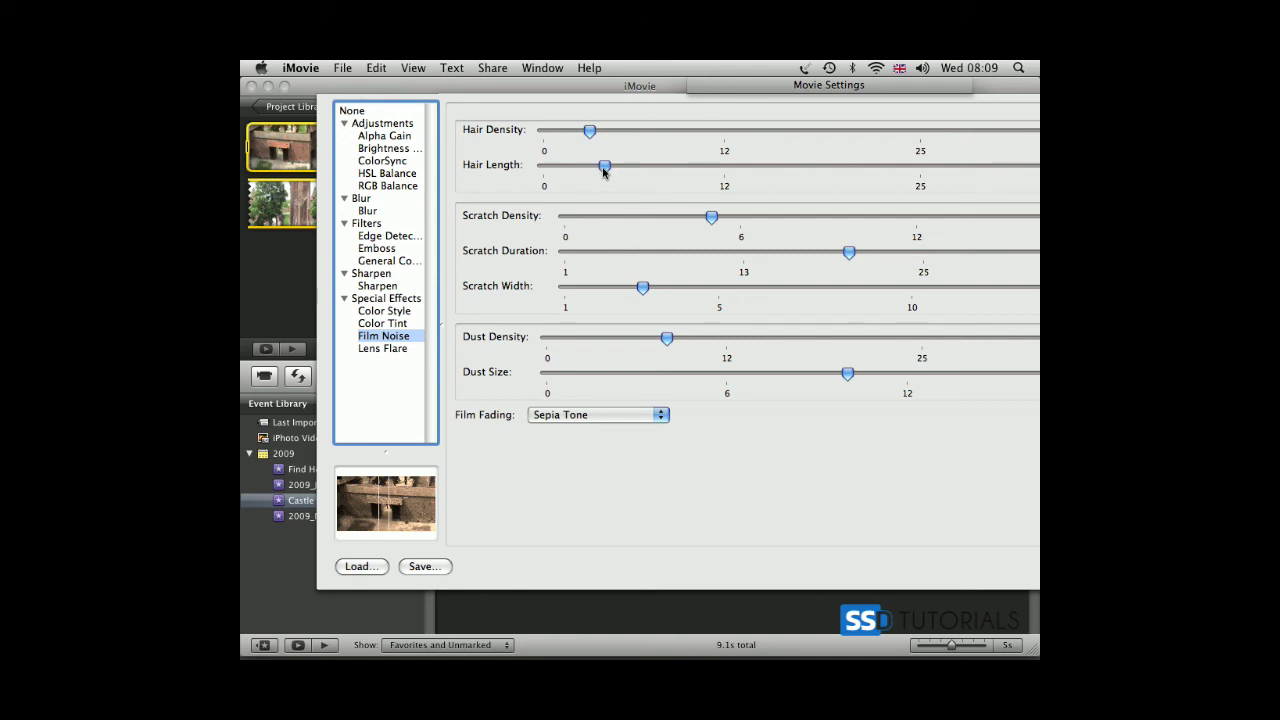
{"action": "left_click_drag", "start_coordinate": [603, 172], "coordinate": [634, 169]}
{"action": "left_click_drag", "start_coordinate": [849, 378], "coordinate": [816, 376]}
{"action": "left_click_drag", "start_coordinate": [667, 338], "coordinate": [757, 340]}
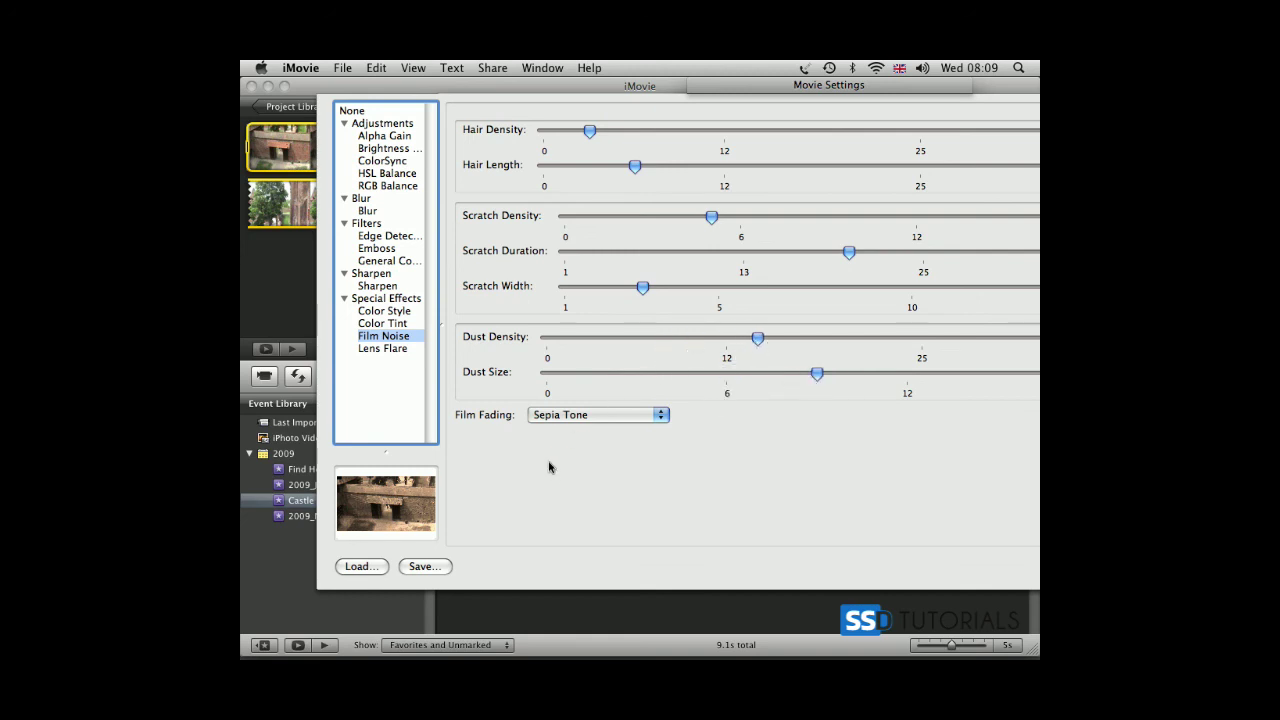
- Glance at Color Tint, then cancel the filter, Movie Settings and export dialogs
{"action": "left_click", "coordinate": [384, 324]}
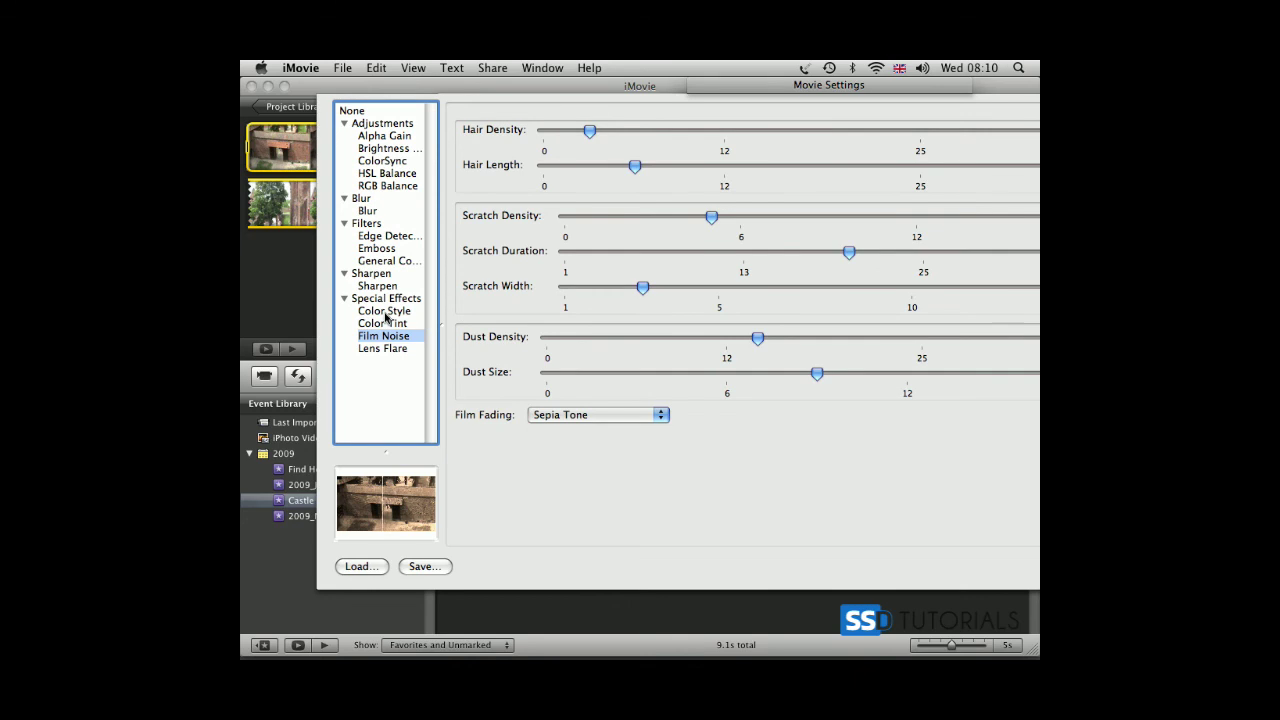
{"action": "left_click_drag", "start_coordinate": [721, 88], "coordinate": [429, 91]}
{"action": "left_click", "coordinate": [938, 566]}
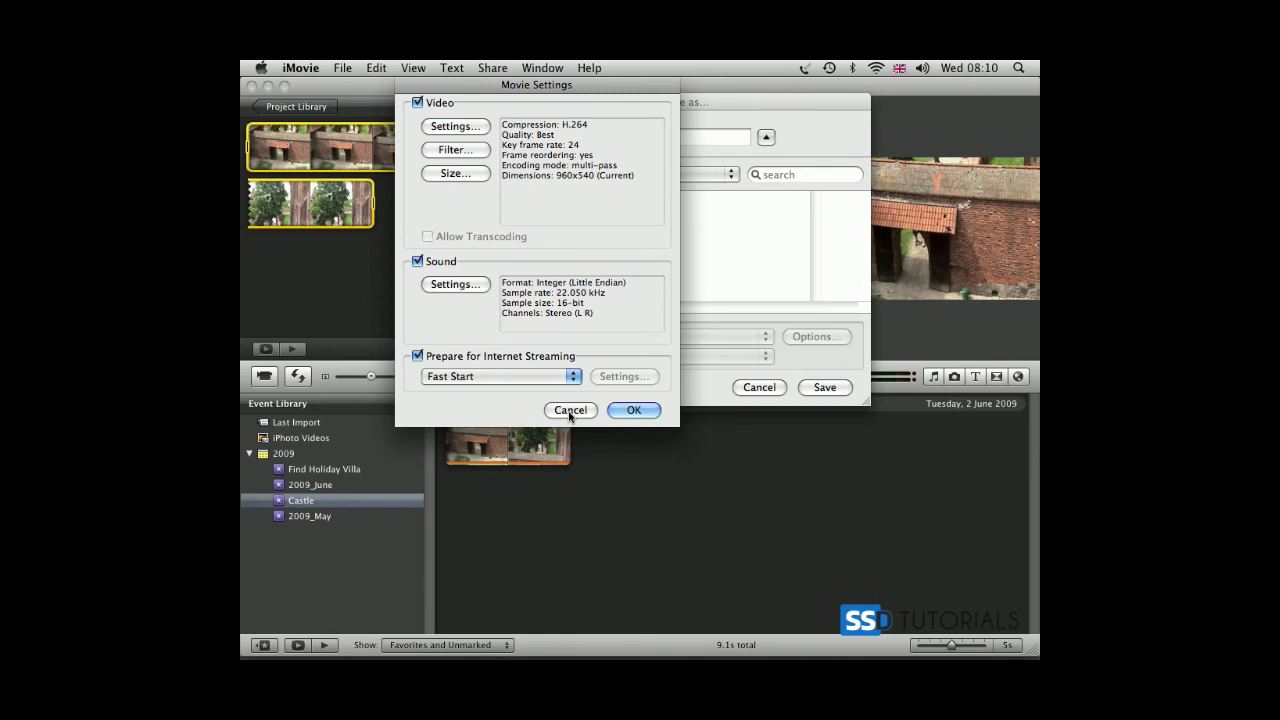
{"action": "left_click", "coordinate": [569, 411]}
{"action": "left_click", "coordinate": [762, 390]}
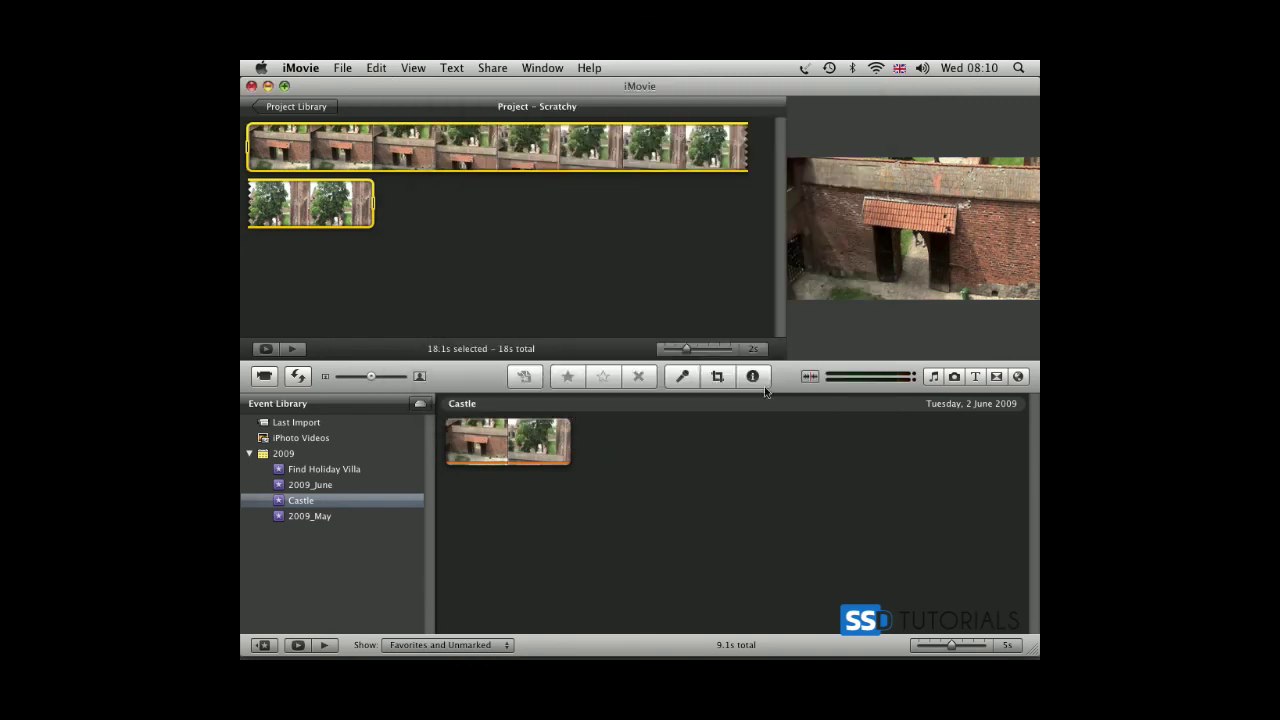